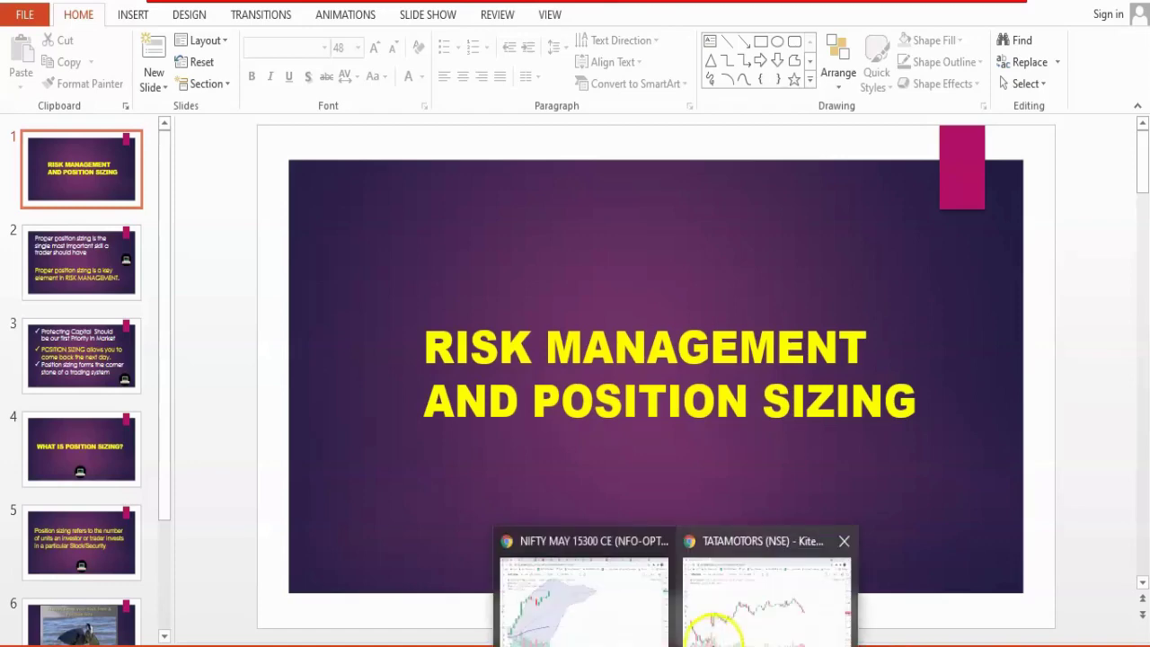
# Step: Switch from PowerPoint to the TATAMOTORS 5-minute chart in Kite
pyautogui.click(720, 627)
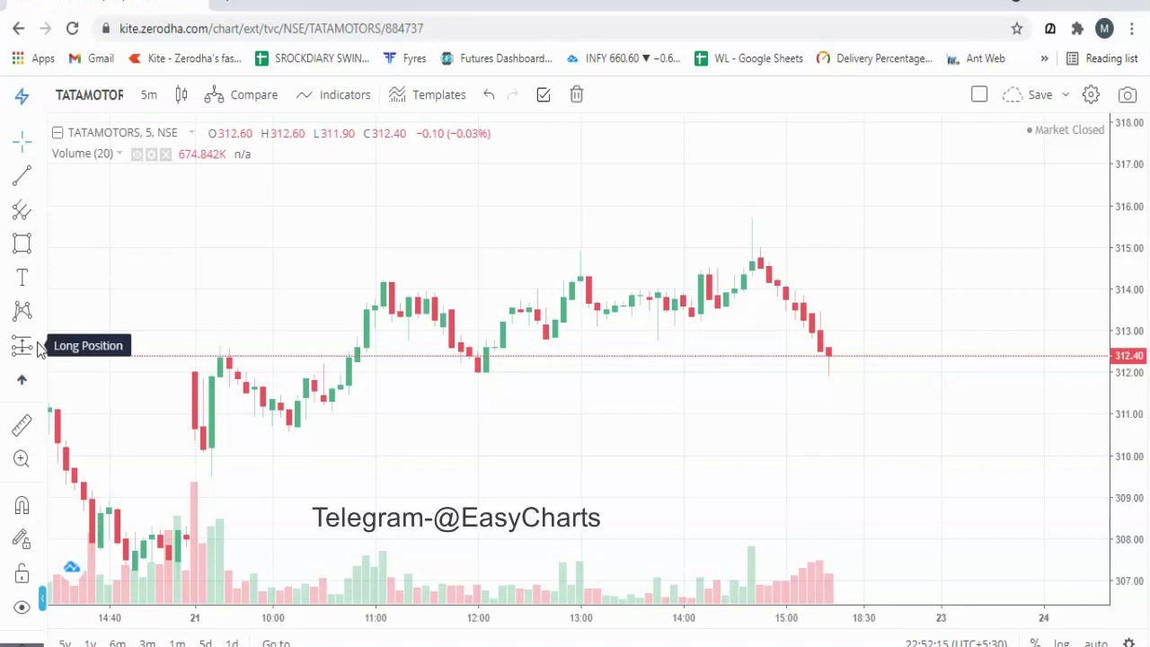
# Step: Choose the Long Position tool from the prediction and measurement tools flyout
pyautogui.click(38, 349)
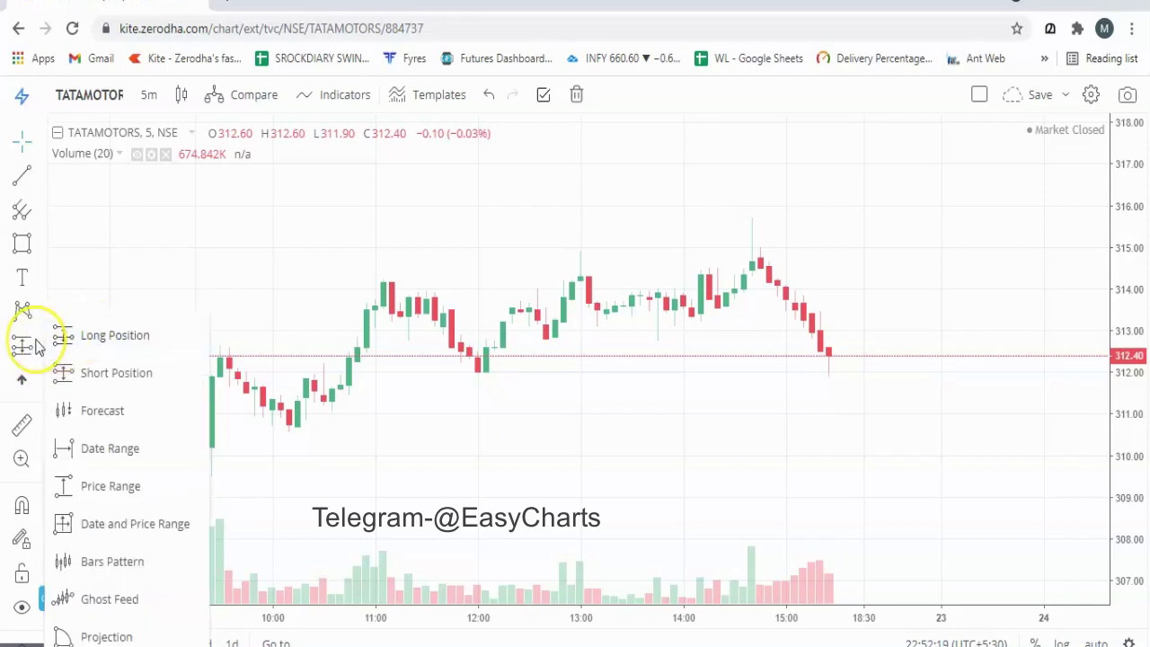
pyautogui.click(77, 338)
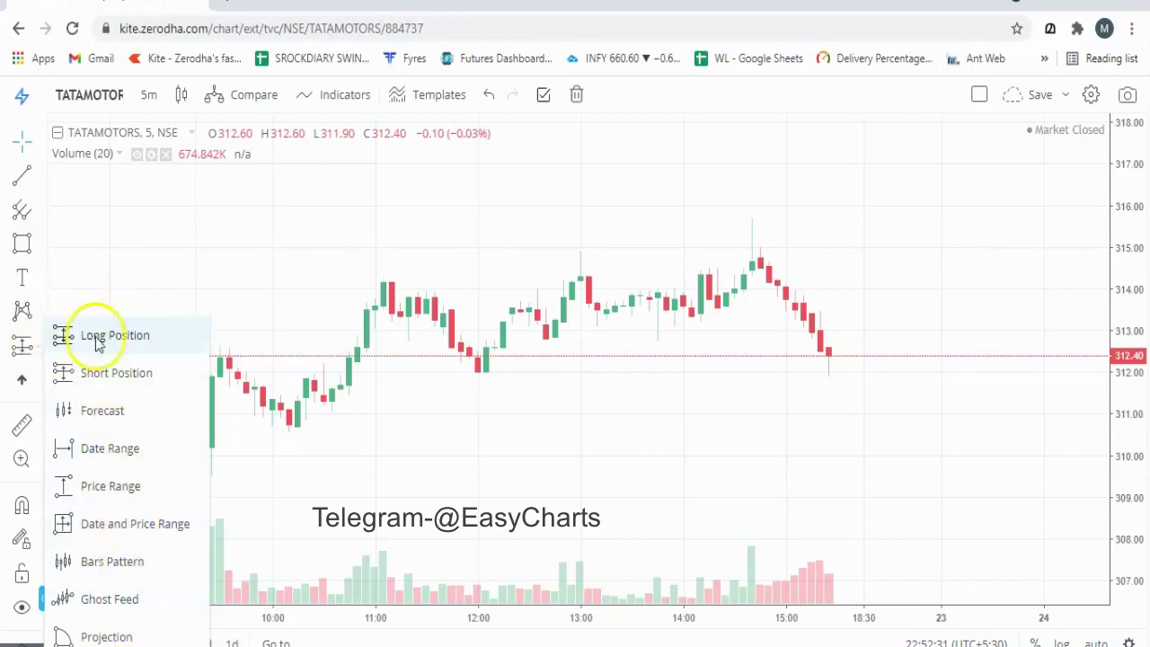
pyautogui.click(99, 336)
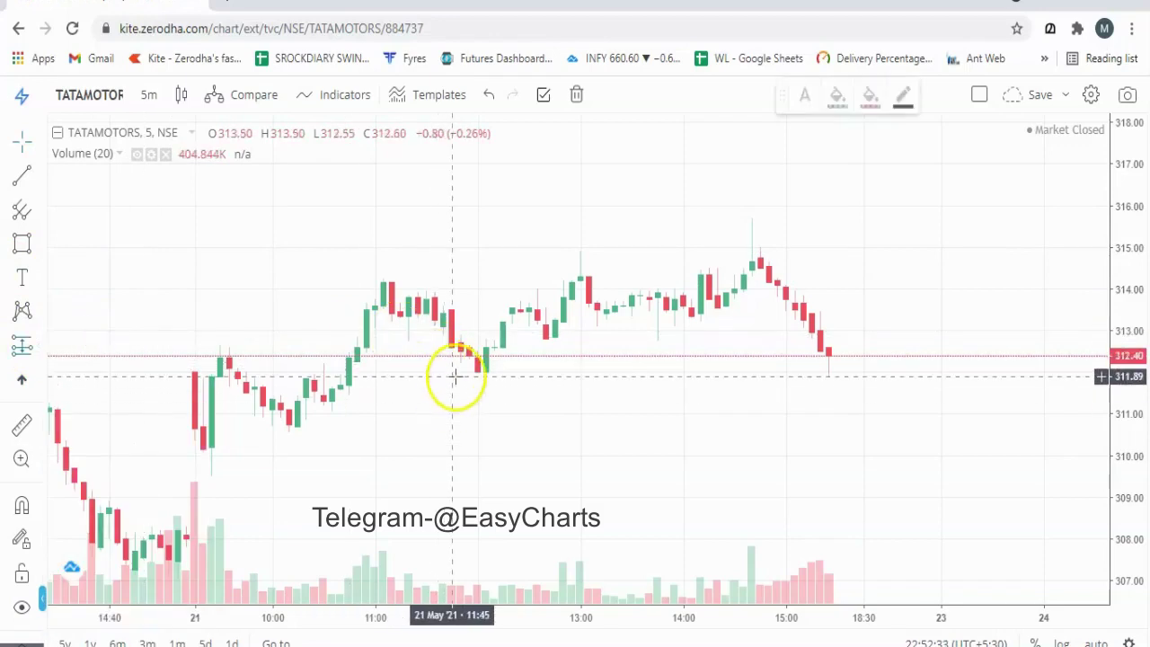
# Step: Place a Long Position at entry 311.89 with stop 310.15, and raise its target to 315.36
pyautogui.click(451, 377)
pyautogui.moveTo(451, 304); pyautogui.dragTo(438, 249)
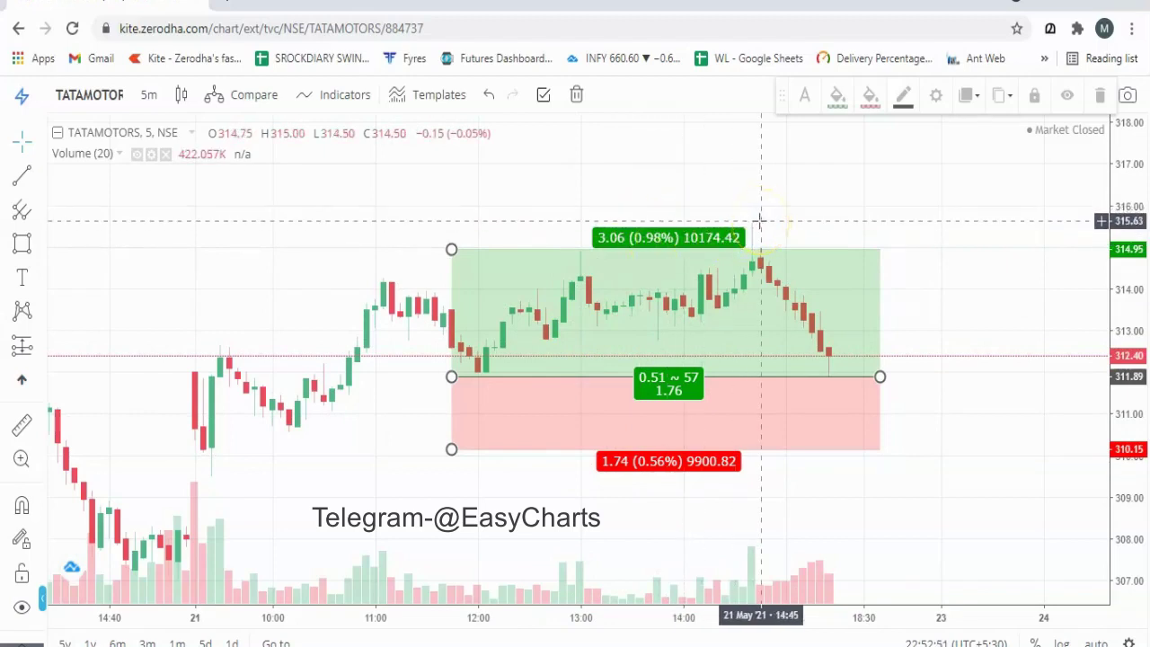
pyautogui.click(634, 334)
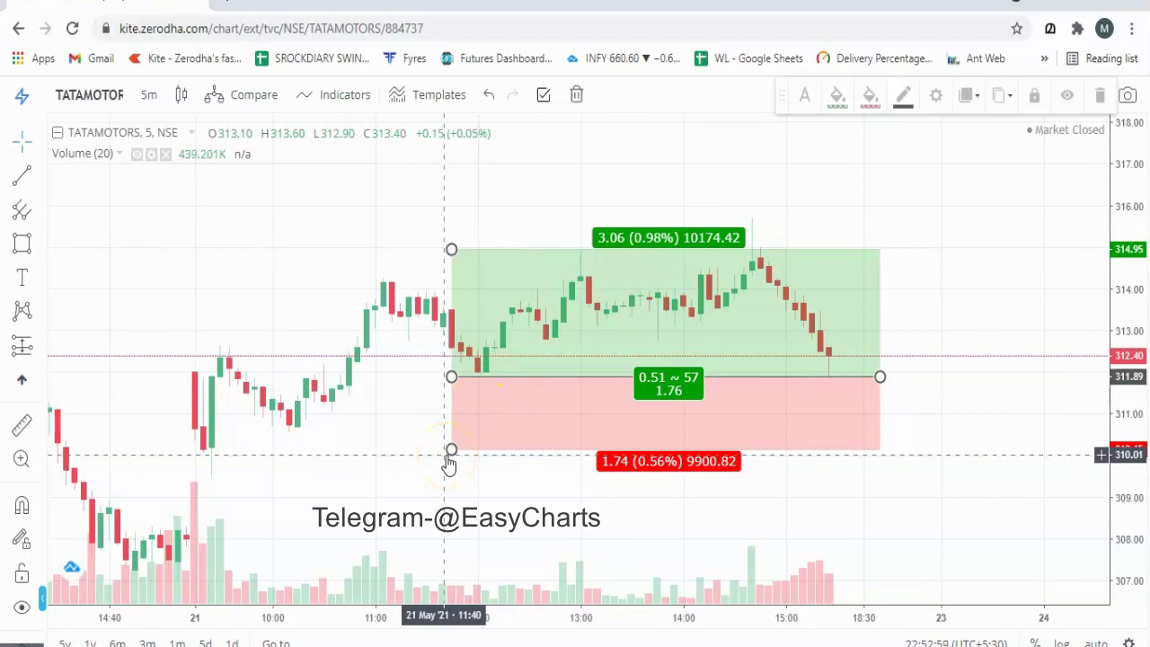
pyautogui.moveTo(452, 249); pyautogui.dragTo(450, 233)
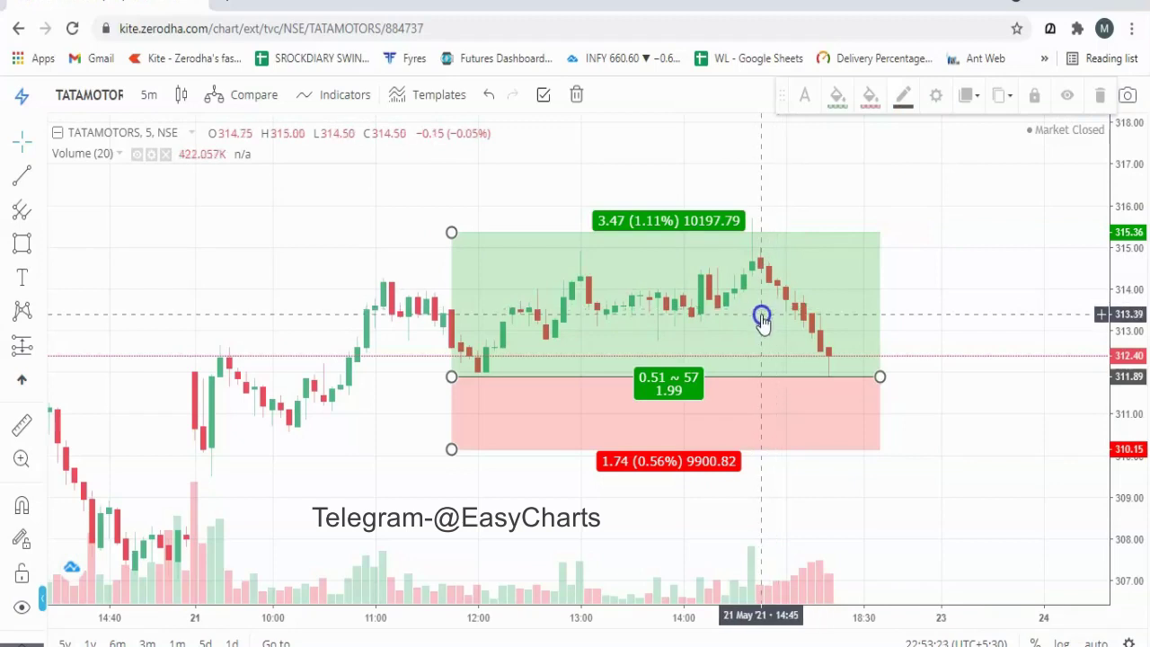
# Step: Delete the existing Long Position and choose the Long Position tool again
pyautogui.click(1099, 96)
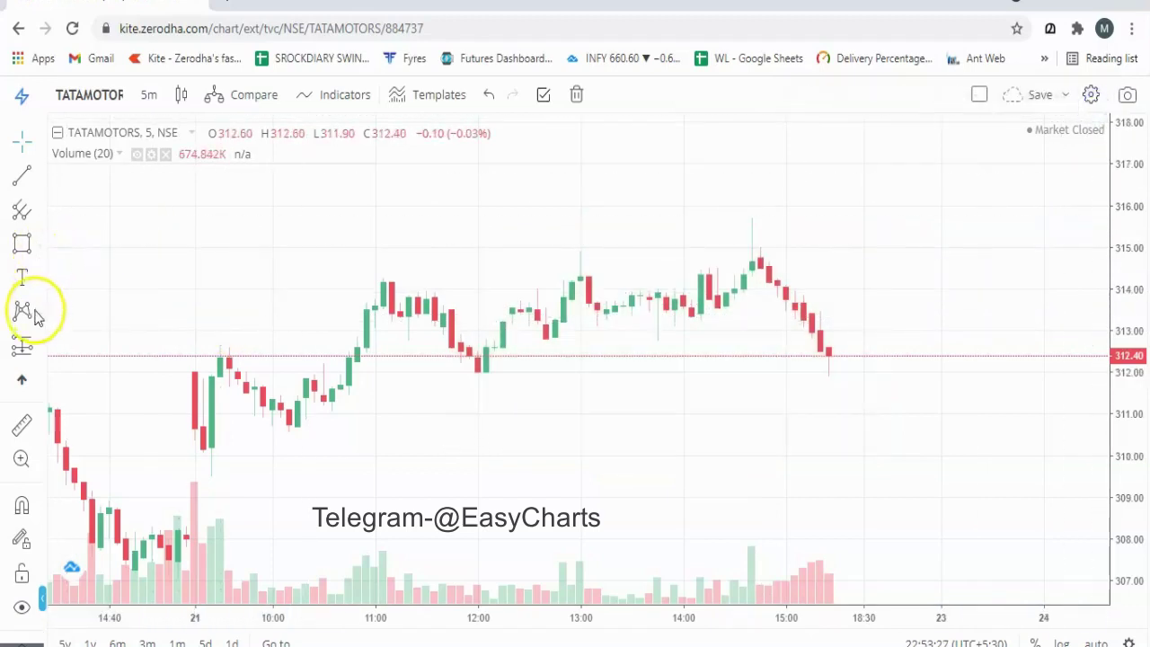
pyautogui.click(30, 350)
pyautogui.click(40, 350)
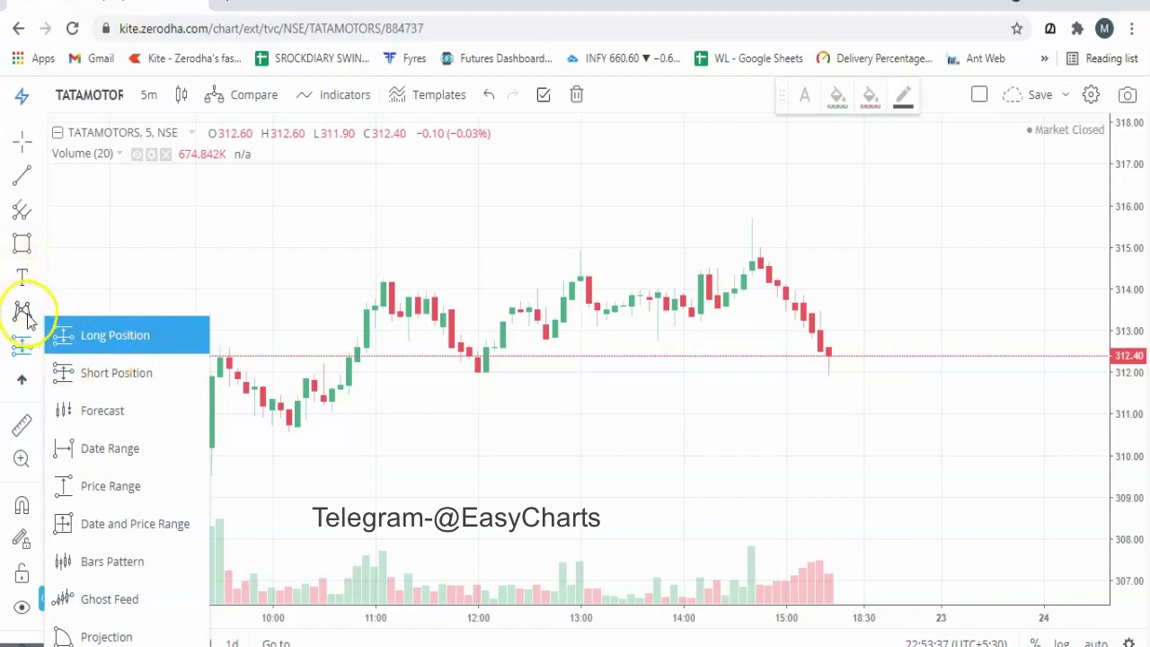
pyautogui.click(107, 342)
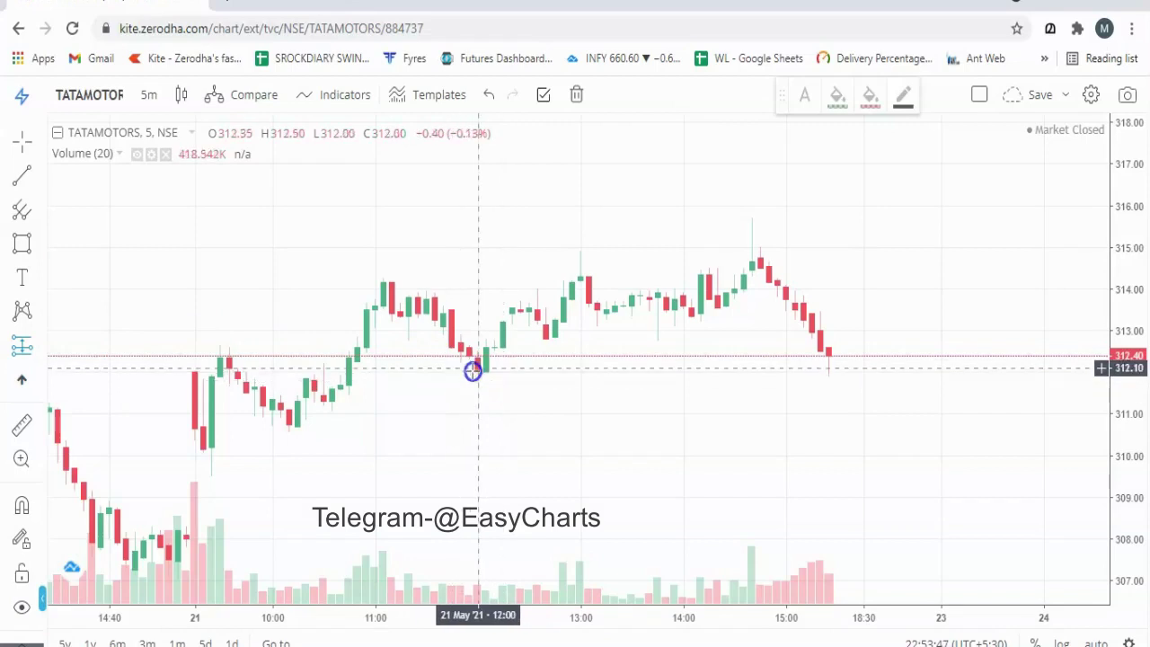
# Step: Place a new Long Position at entry 311.96 with target 313.70 and stop 310.22
pyautogui.click(469, 374)
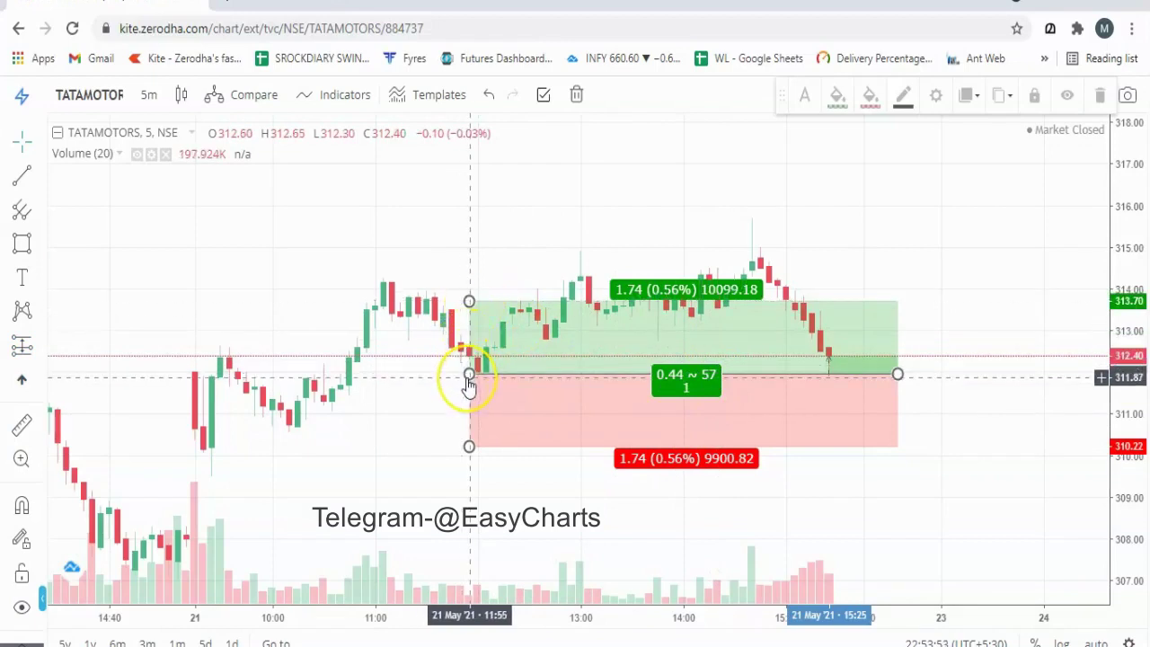
pyautogui.click(470, 301)
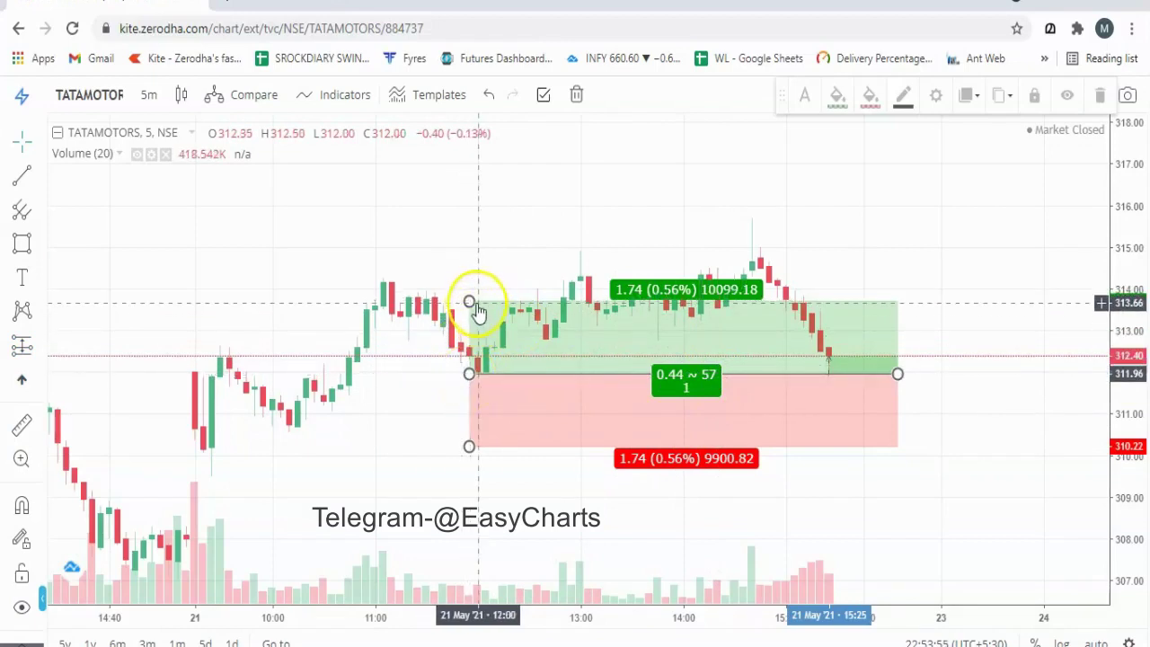
pyautogui.click(477, 342)
pyautogui.click(470, 302)
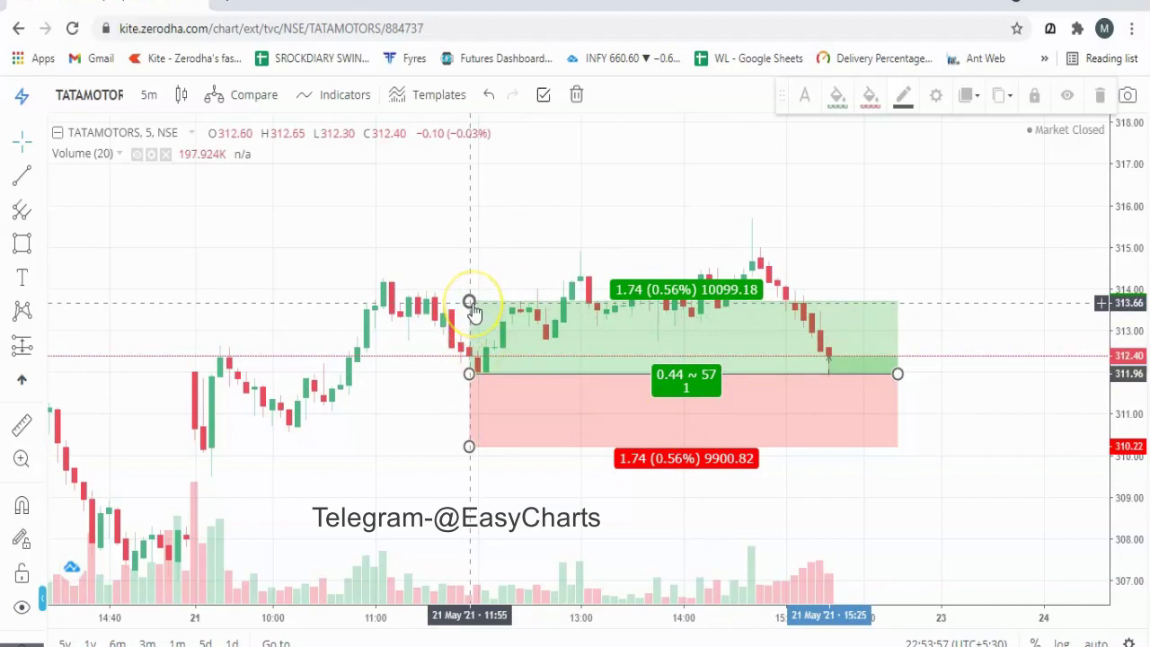
pyautogui.click(469, 448)
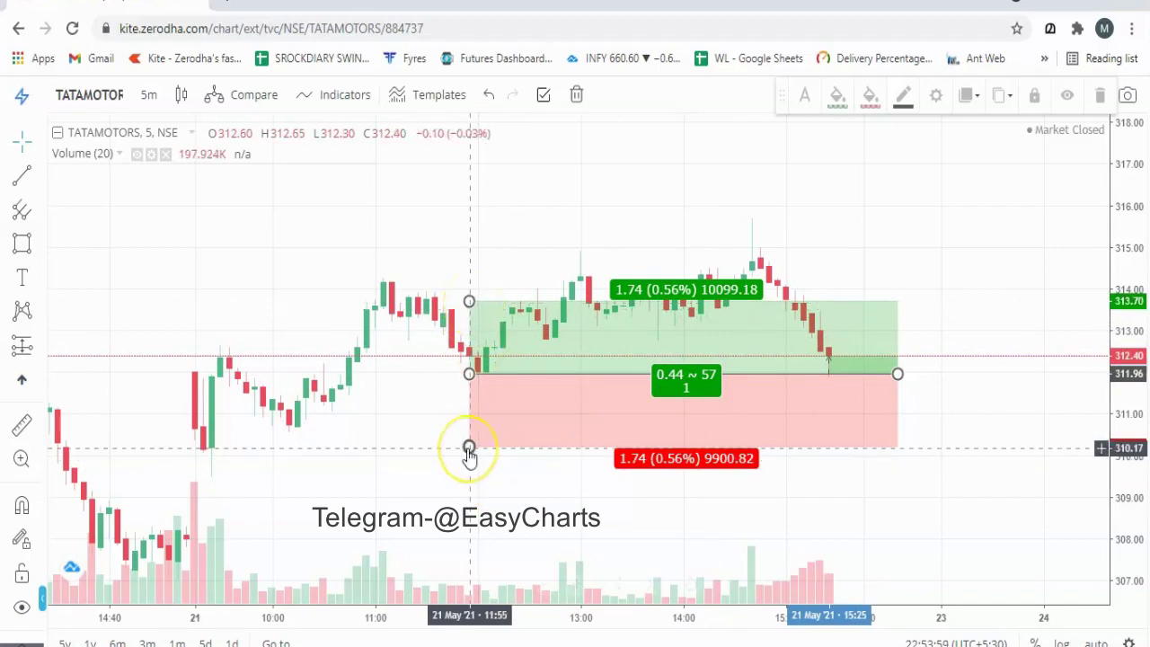
pyautogui.click(935, 96)
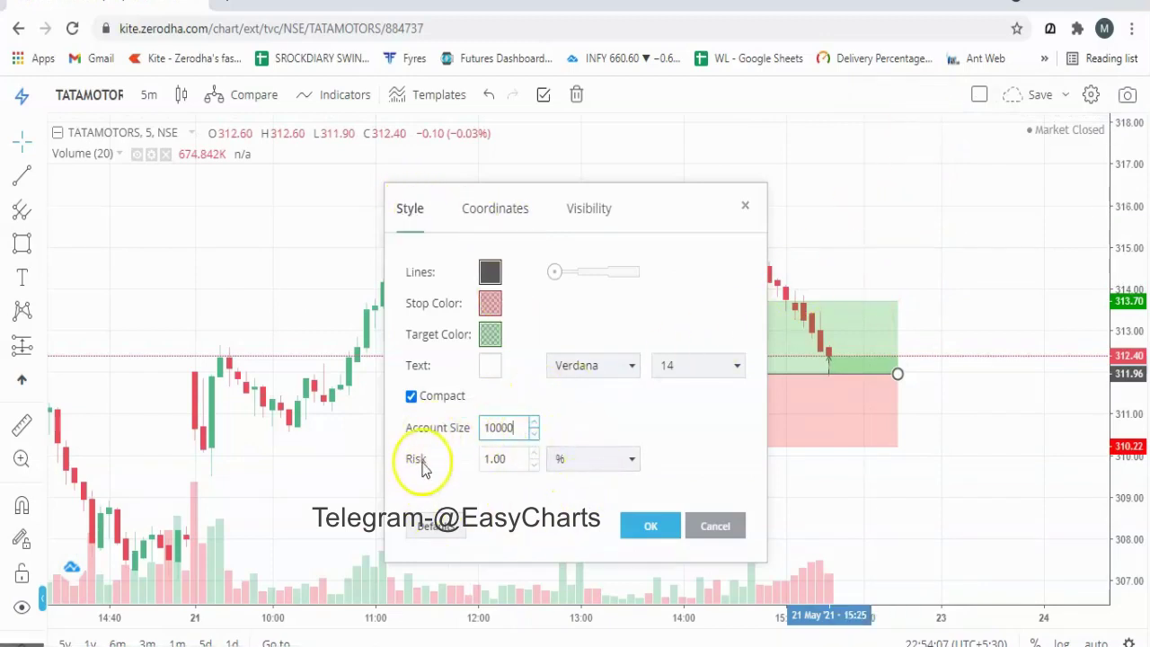
pyautogui.click(515, 427)
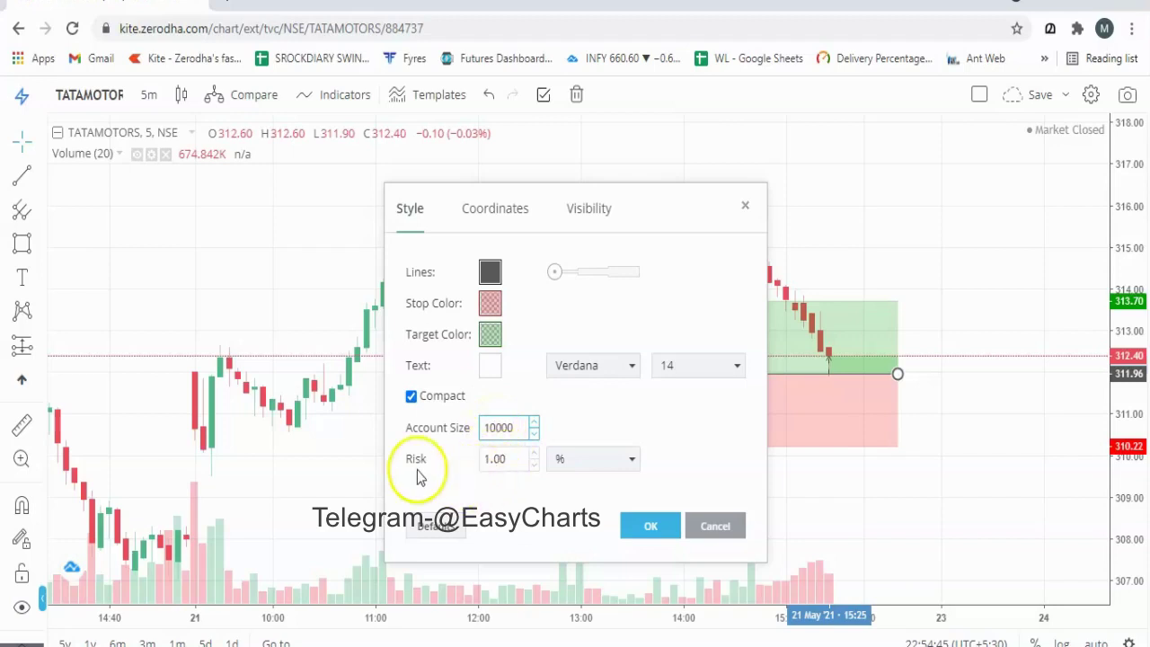
pyautogui.click(633, 462)
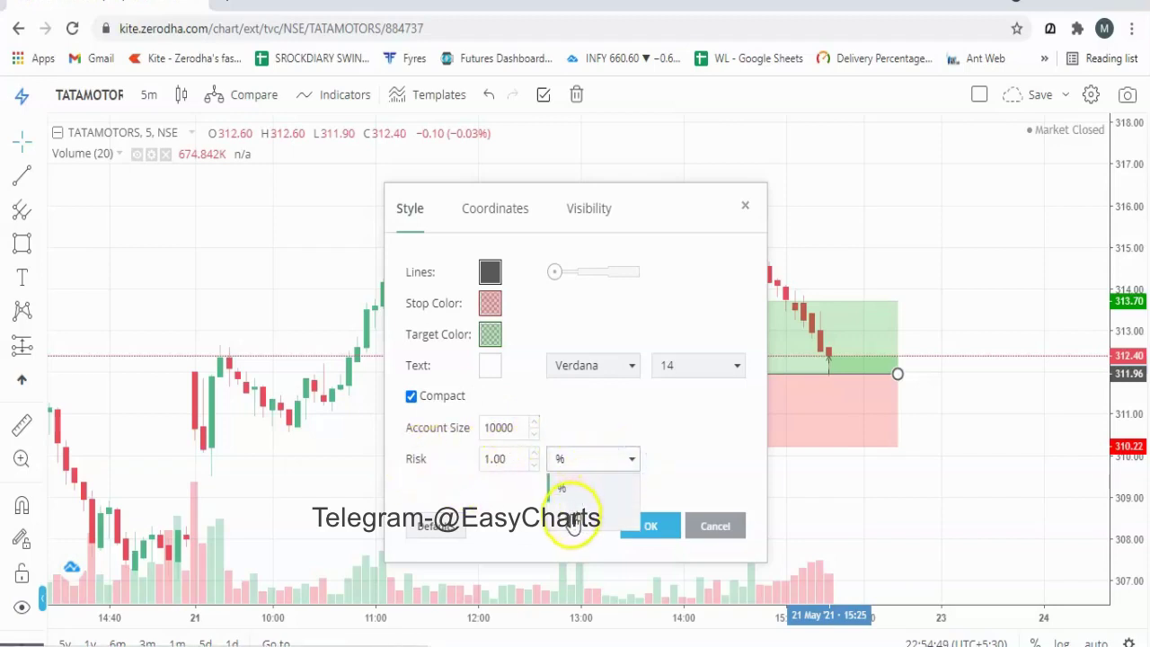
pyautogui.click(573, 521)
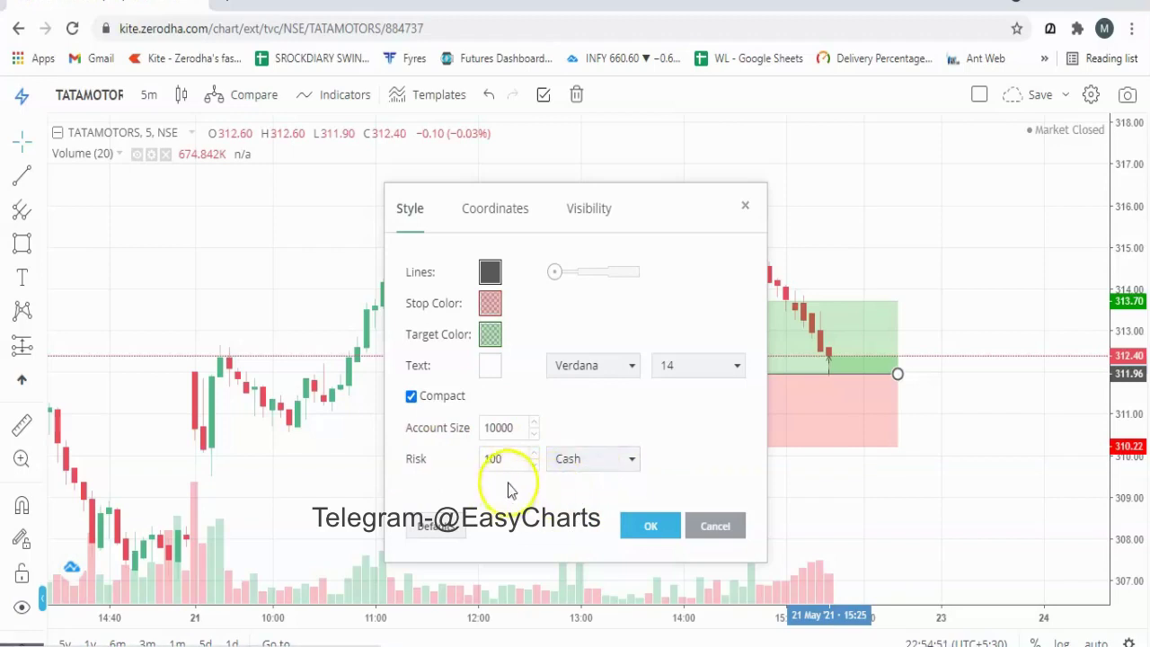
pyautogui.moveTo(509, 462); pyautogui.dragTo(478, 471)
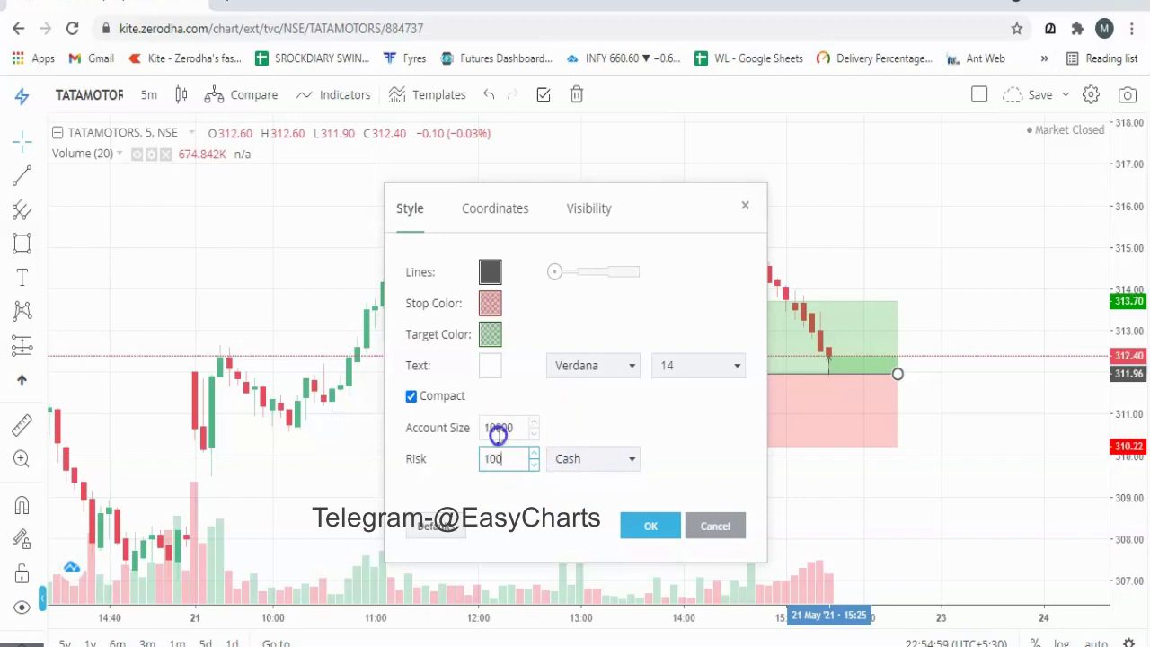
pyautogui.click(493, 459)
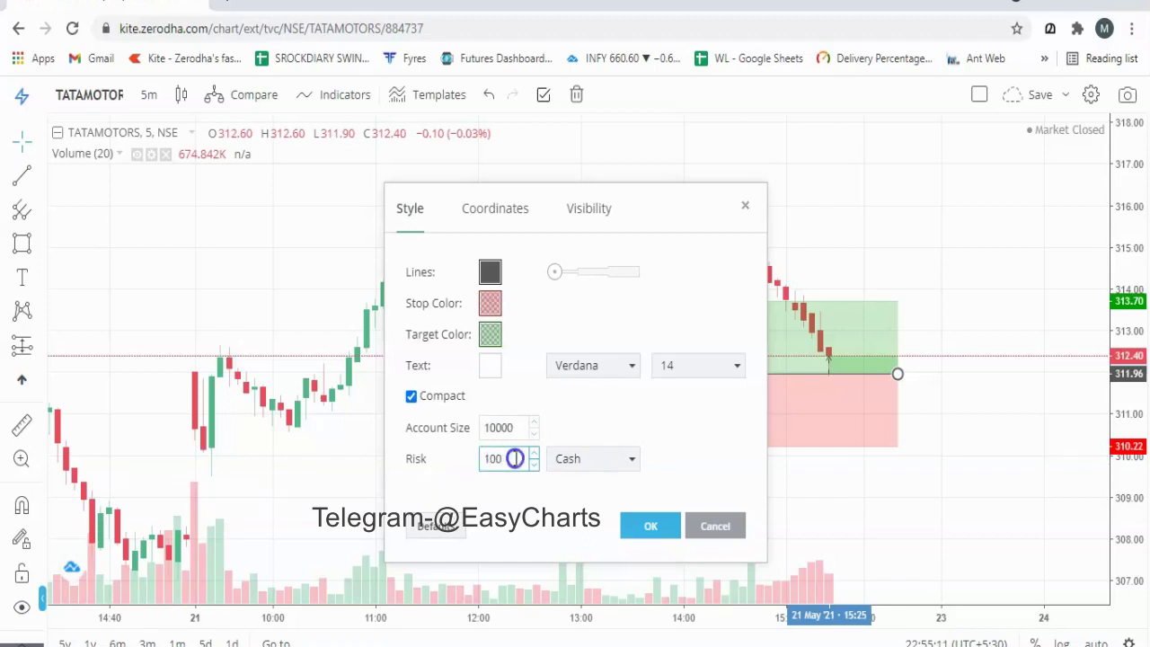
pyautogui.click(588, 458)
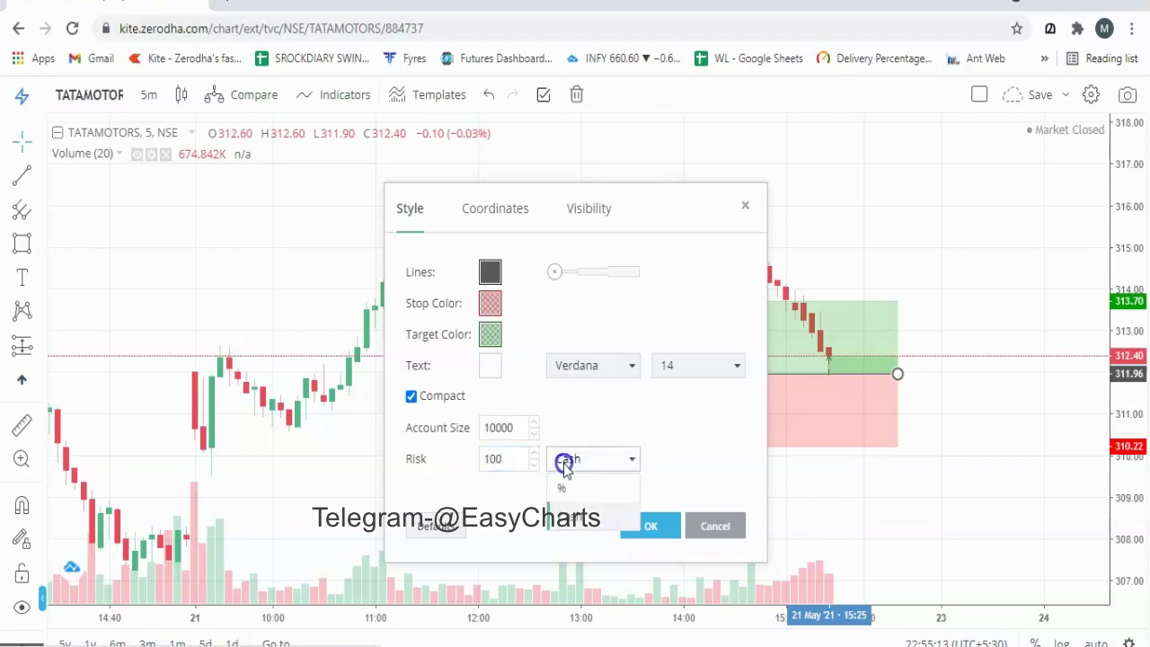
pyautogui.click(585, 442)
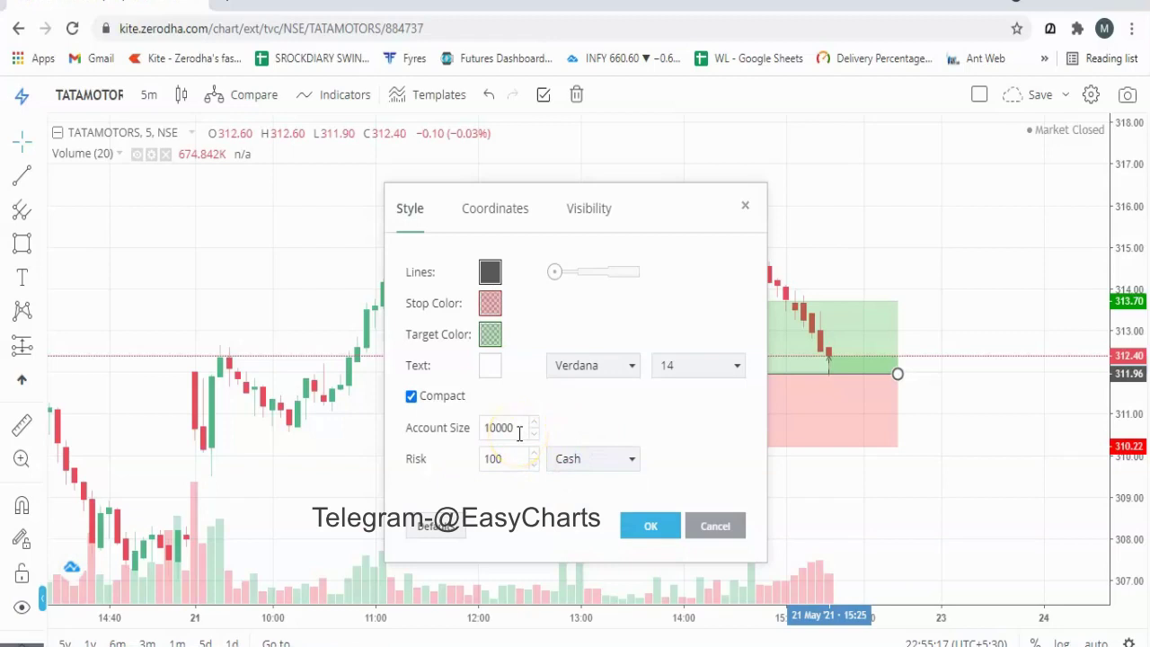
pyautogui.click(493, 206)
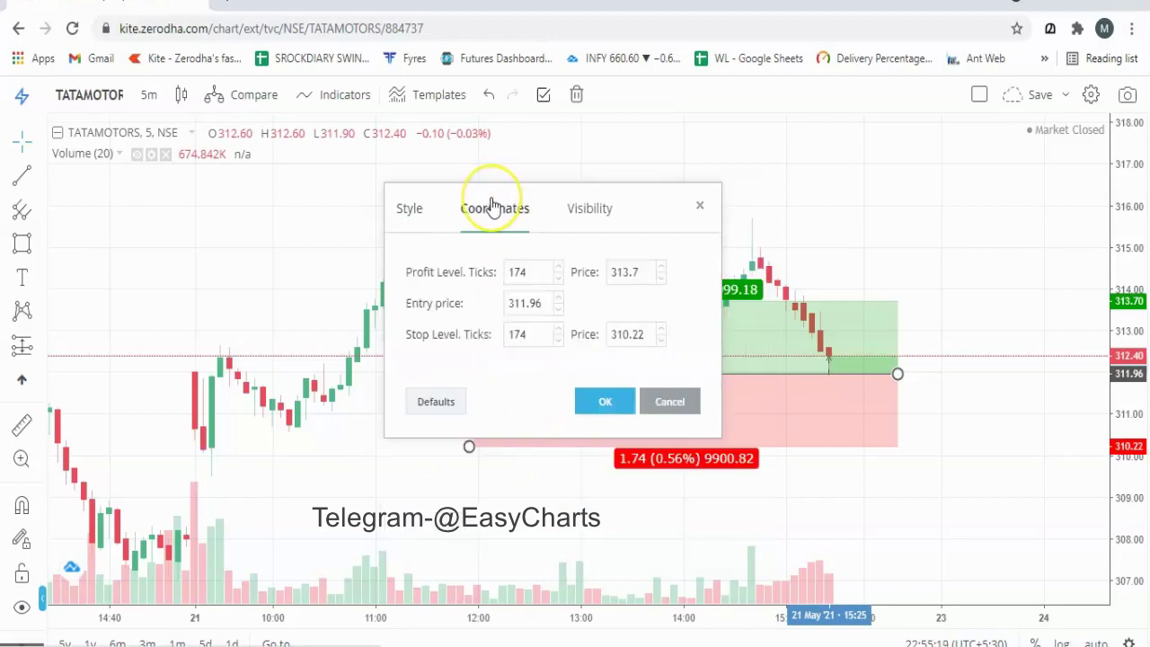
pyautogui.click(415, 212)
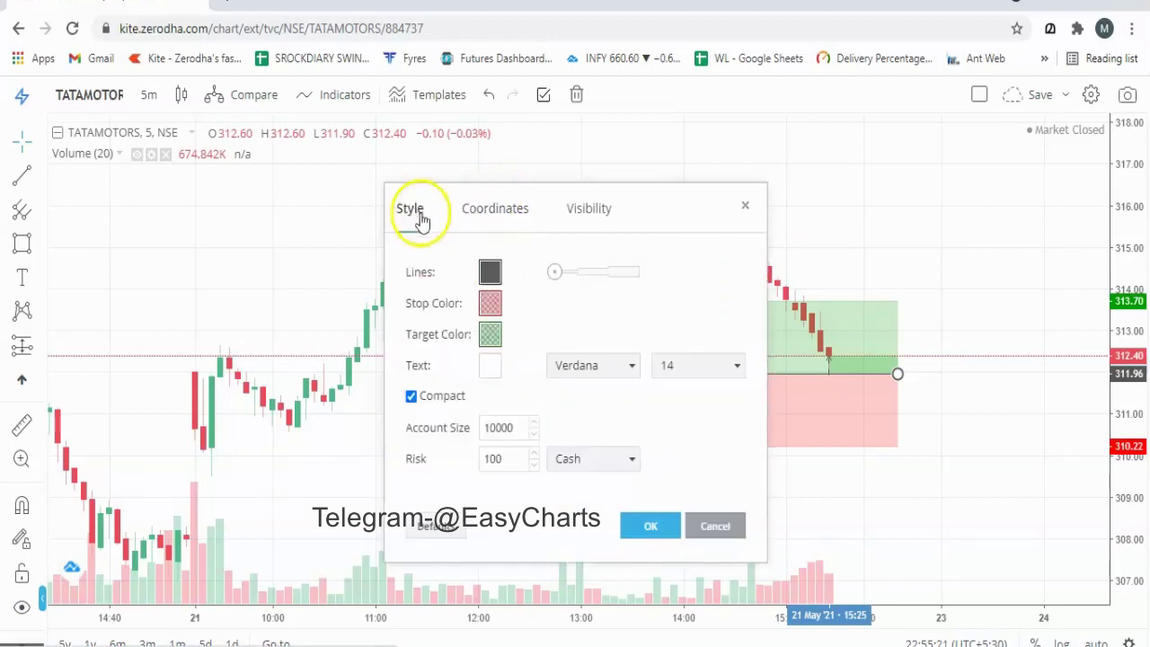
pyautogui.click(648, 525)
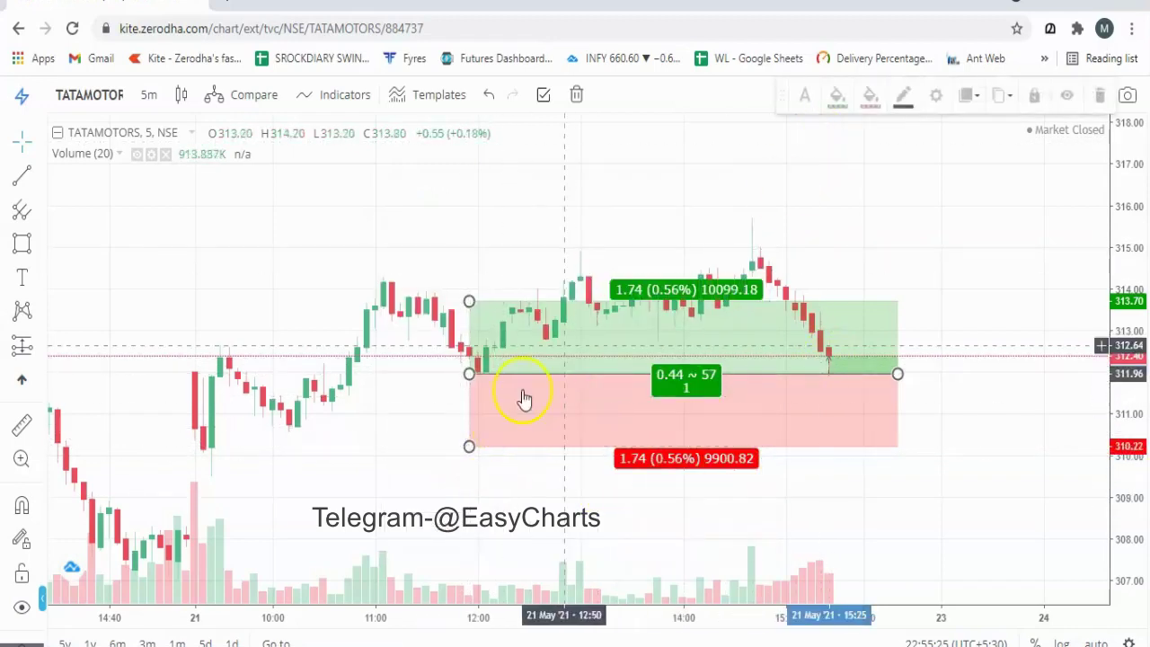
# Step: Turn off Compact labels so the full Target, Stop and P&L labels show
pyautogui.click(936, 95)
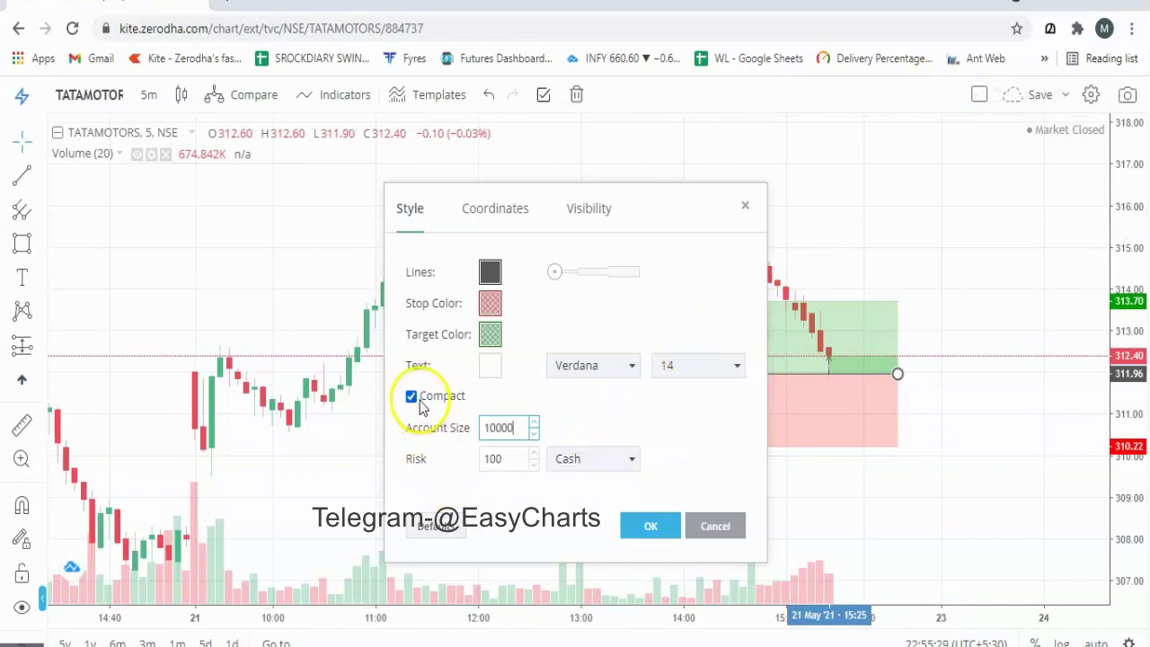
pyautogui.click(411, 397)
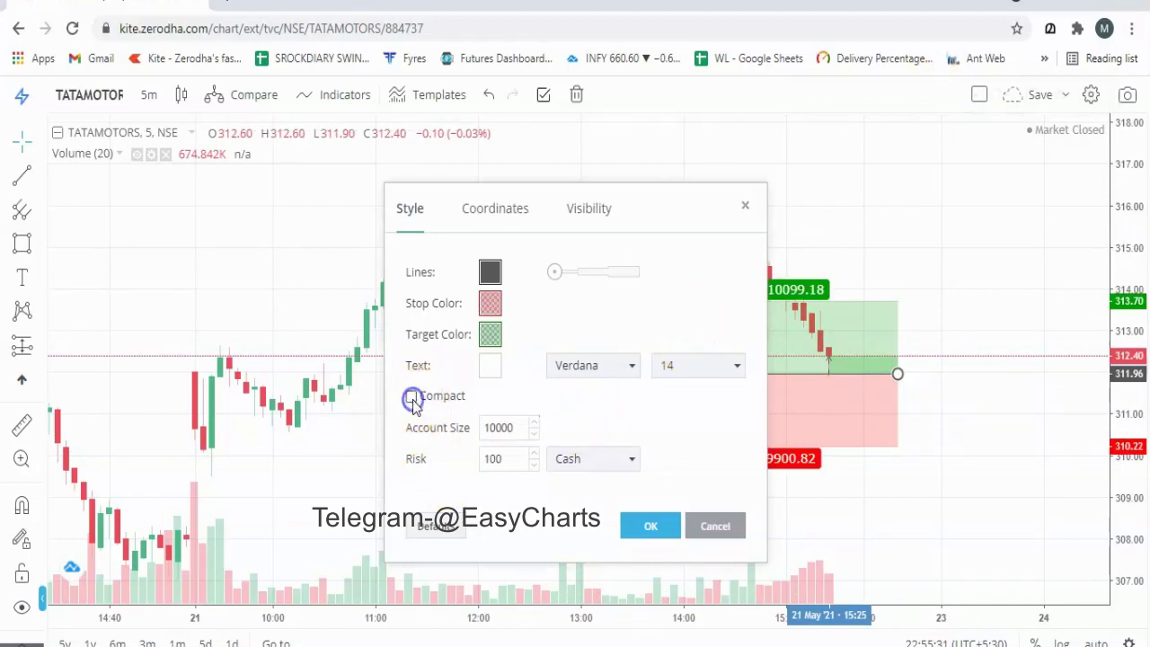
pyautogui.click(646, 525)
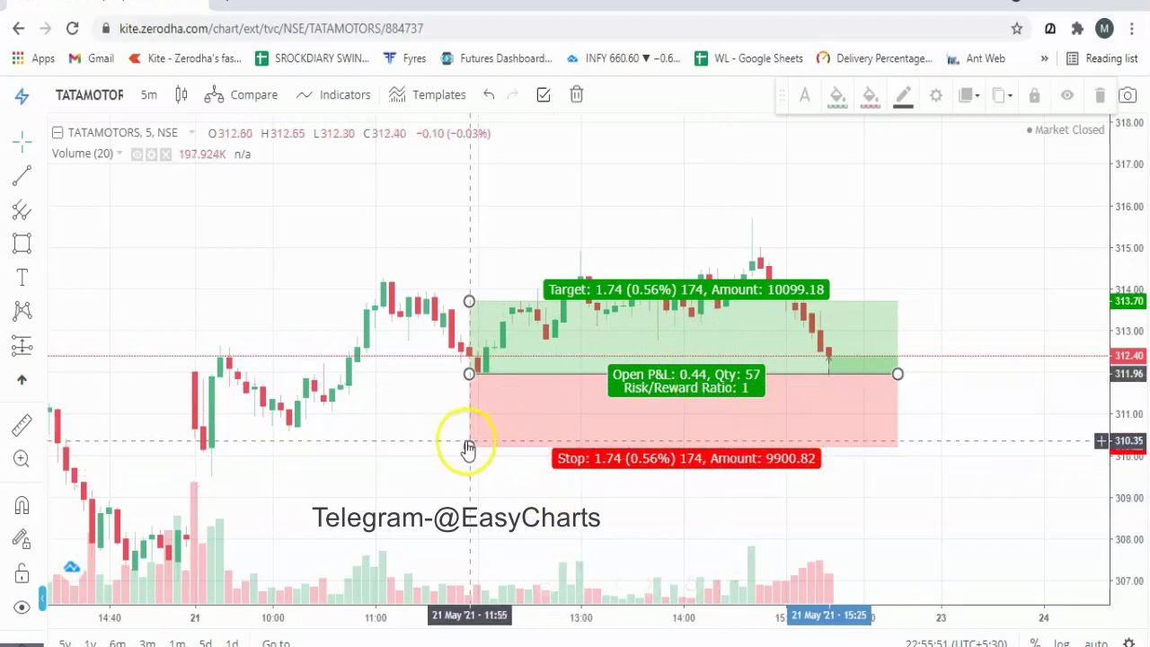
# Step: Tighten the stop to 1.22 (Qty 81, ratio 1.43) and move the tool down to entry 307.91
pyautogui.moveTo(469, 446); pyautogui.dragTo(467, 424)
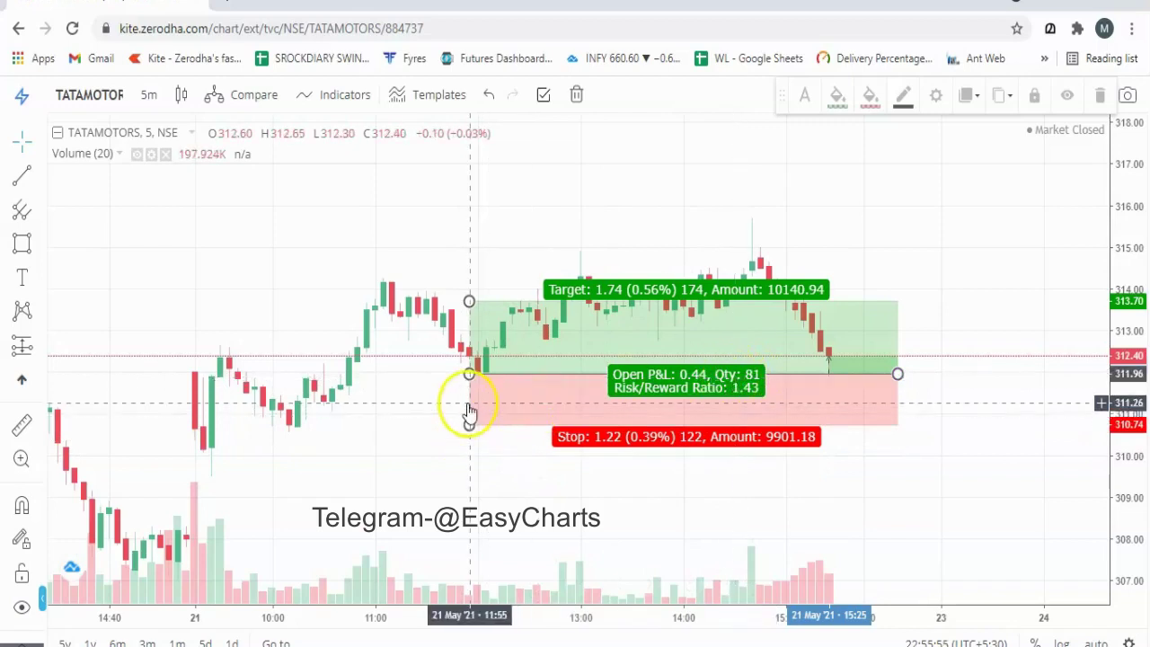
pyautogui.moveTo(527, 303); pyautogui.dragTo(535, 472)
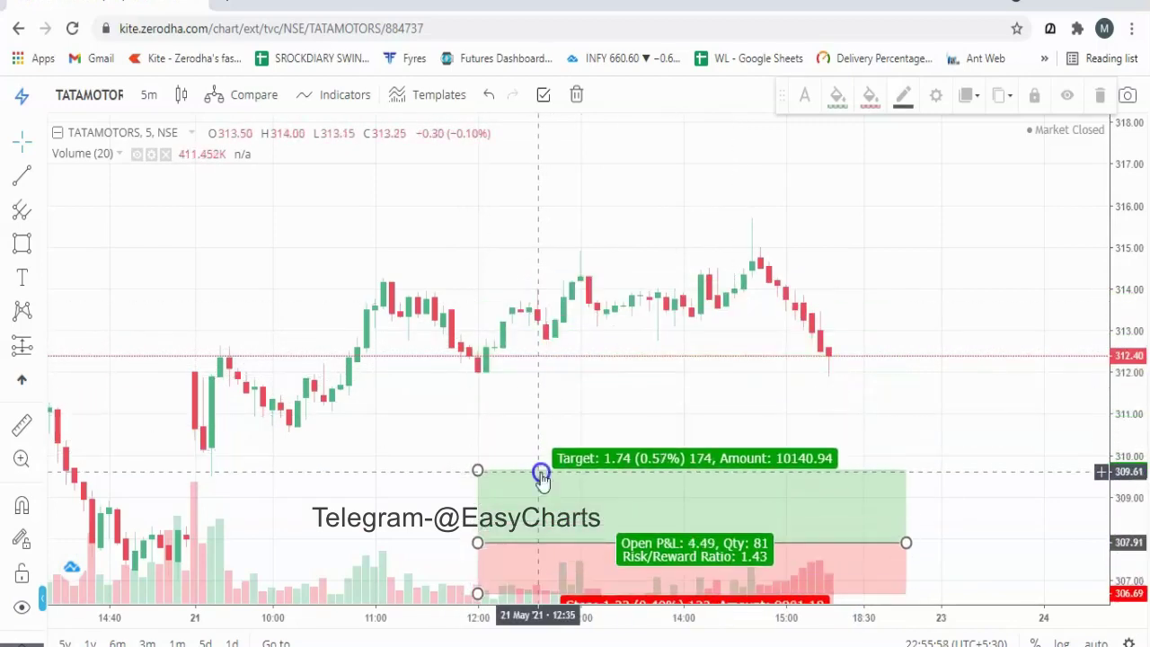
pyautogui.click(33, 180)
# Step: Draw a rising trend line from the 21 May low near 310.08 to 314.88, and delete the position box
pyautogui.click(83, 178)
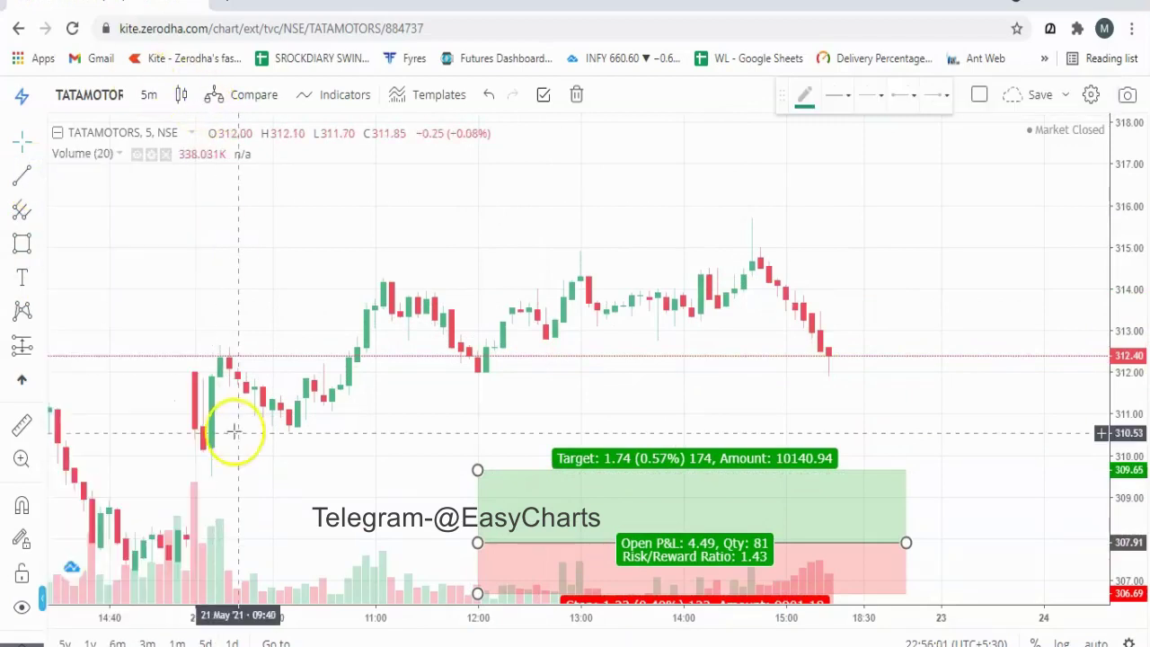
pyautogui.click(204, 452)
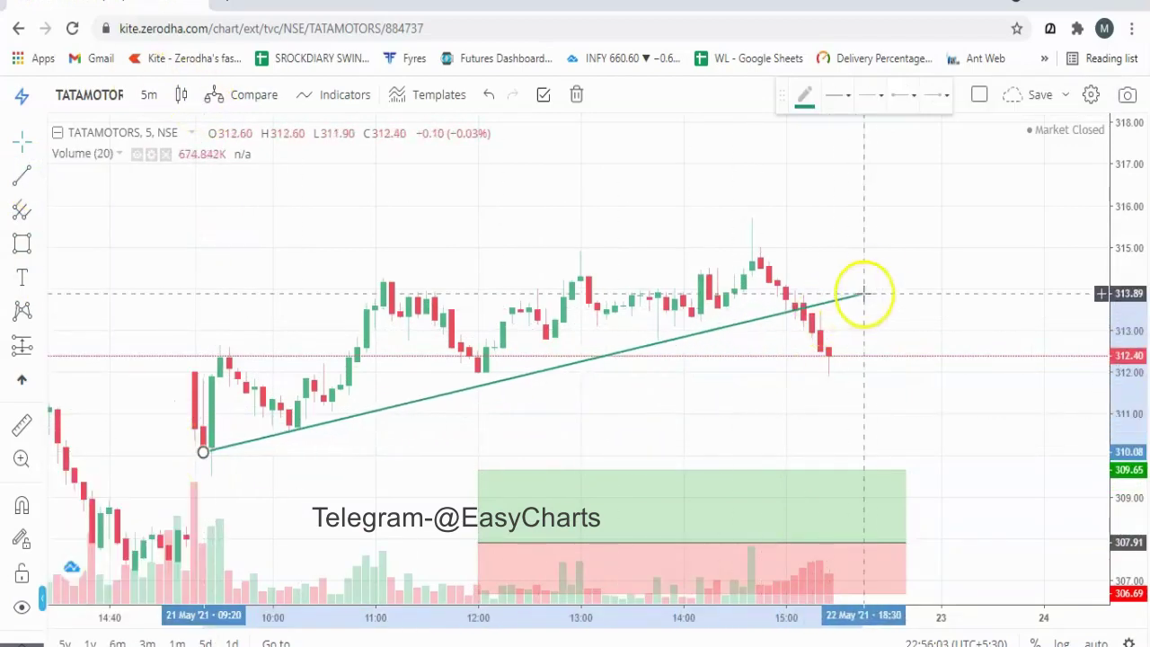
pyautogui.click(931, 253)
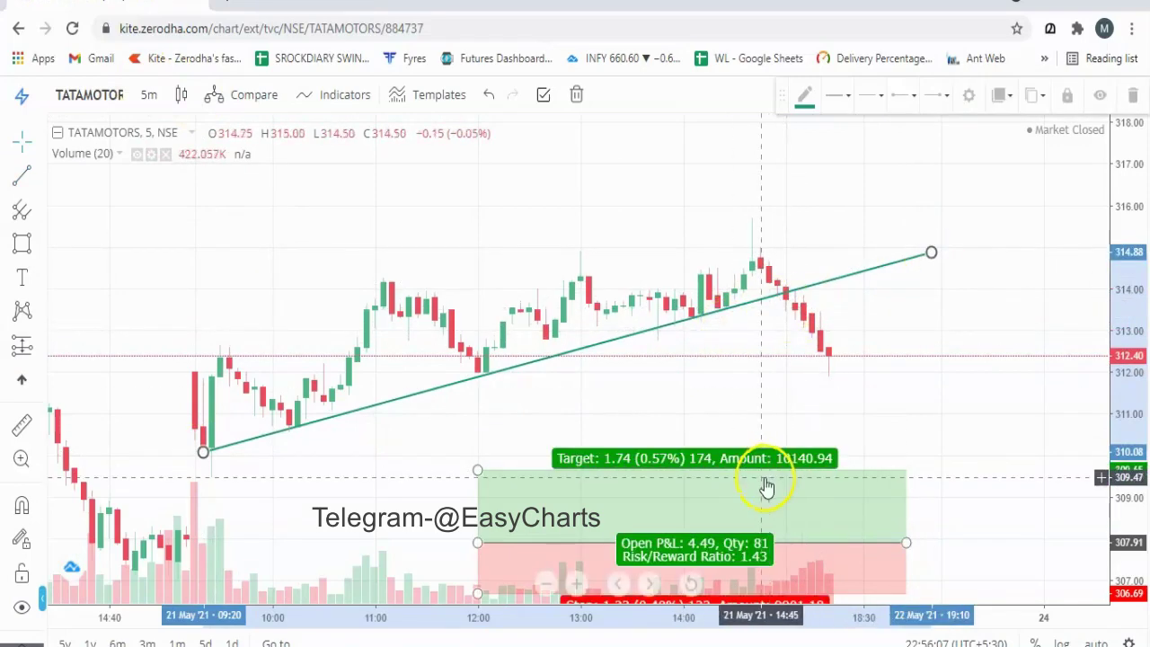
pyautogui.moveTo(765, 482); pyautogui.dragTo(757, 348)
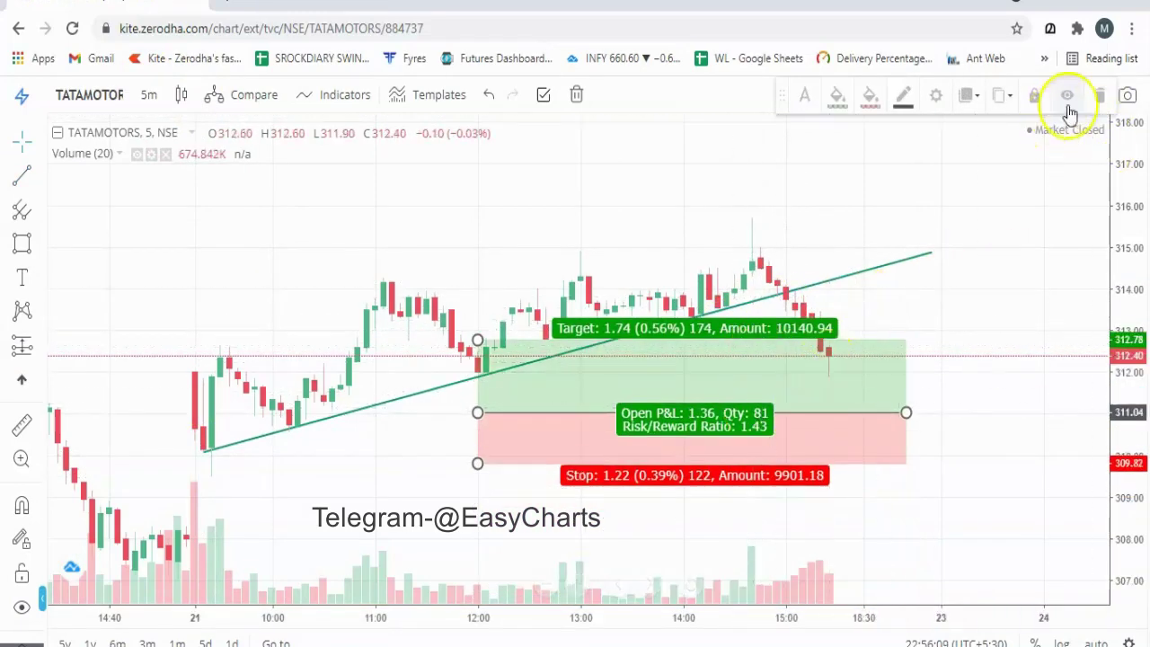
pyautogui.click(1109, 98)
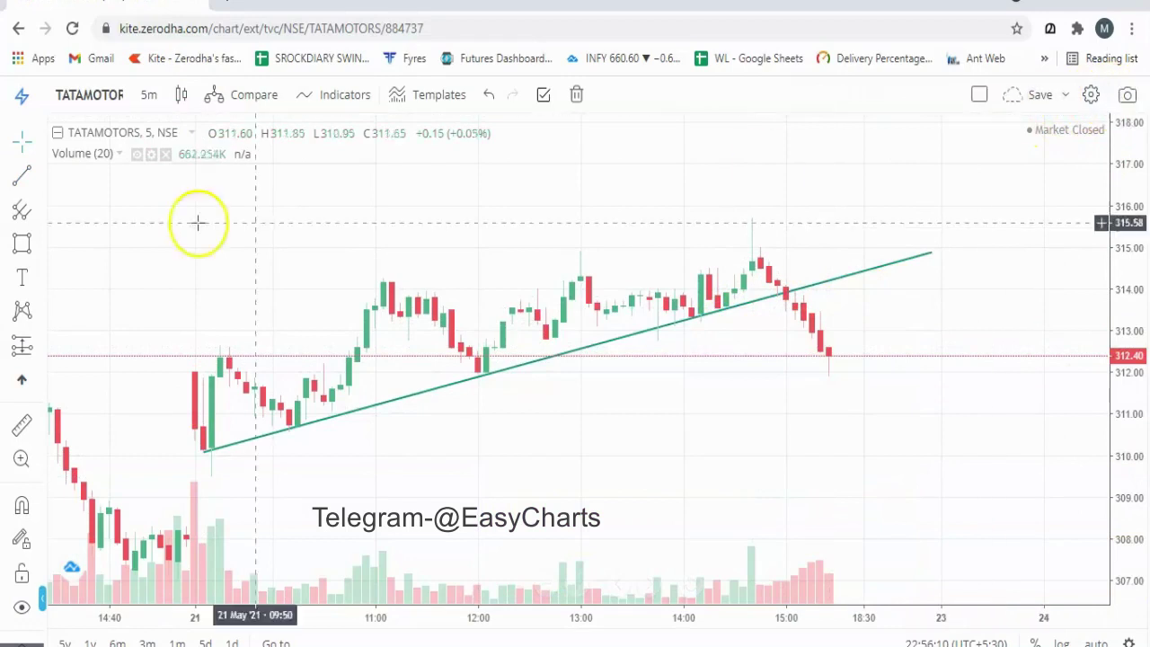
# Step: Place a Short Position at the 15:00 trend-line break: entry 313.75, stop 314.34, target 312.01
pyautogui.click(39, 353)
pyautogui.click(94, 373)
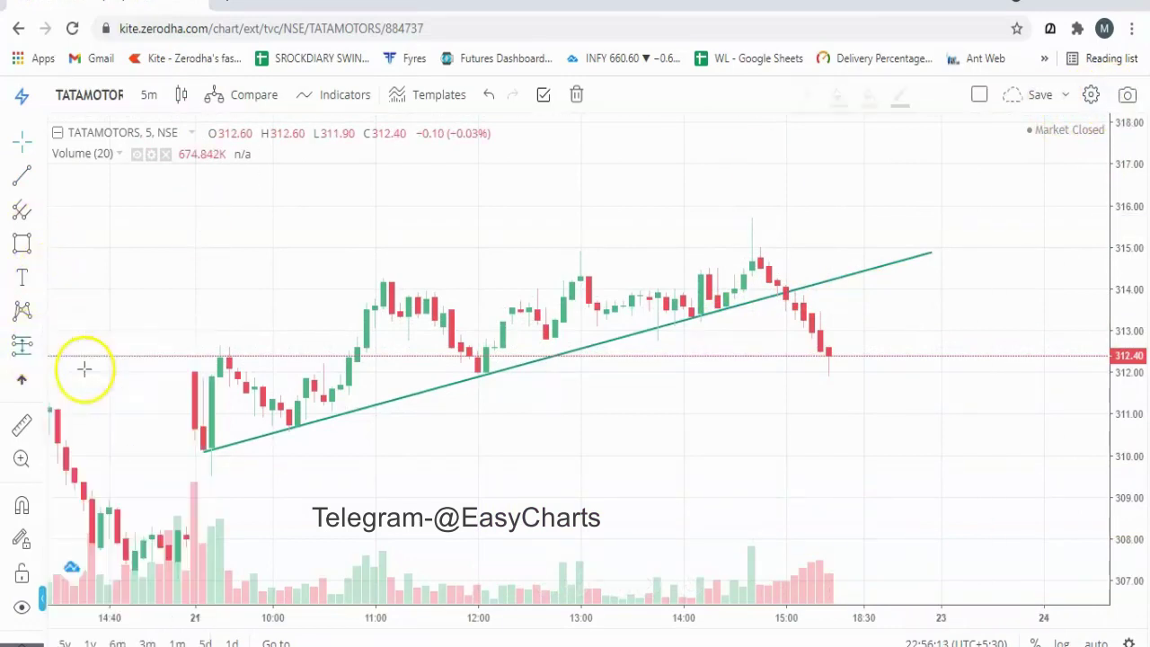
pyautogui.click(778, 317)
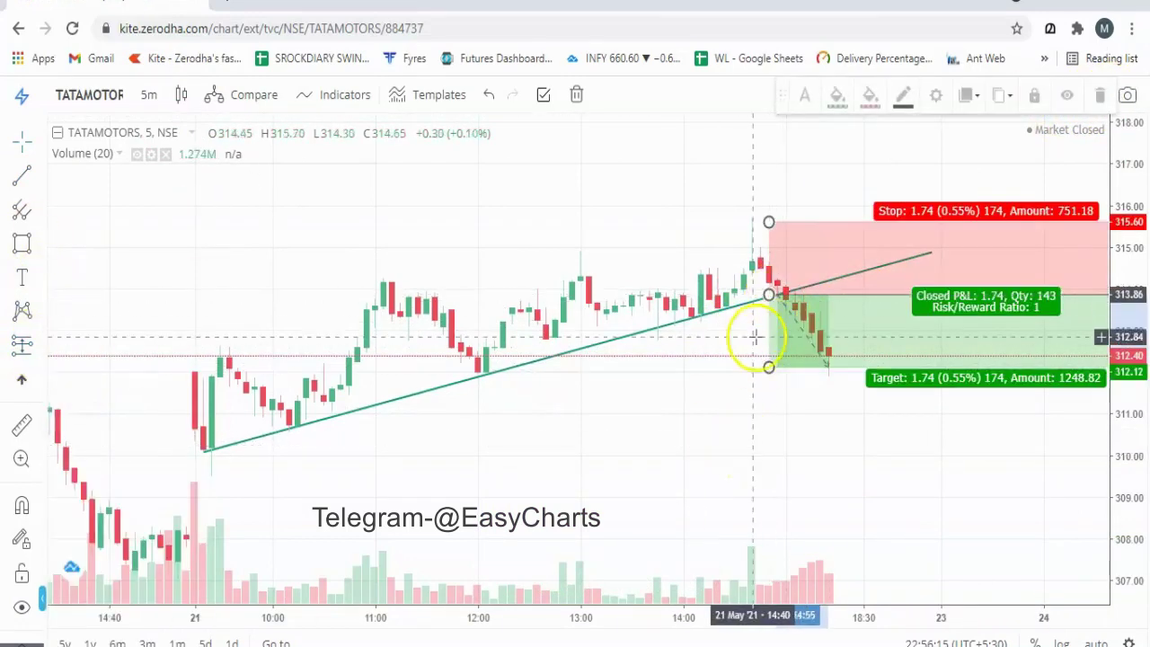
pyautogui.moveTo(777, 323); pyautogui.dragTo(746, 413)
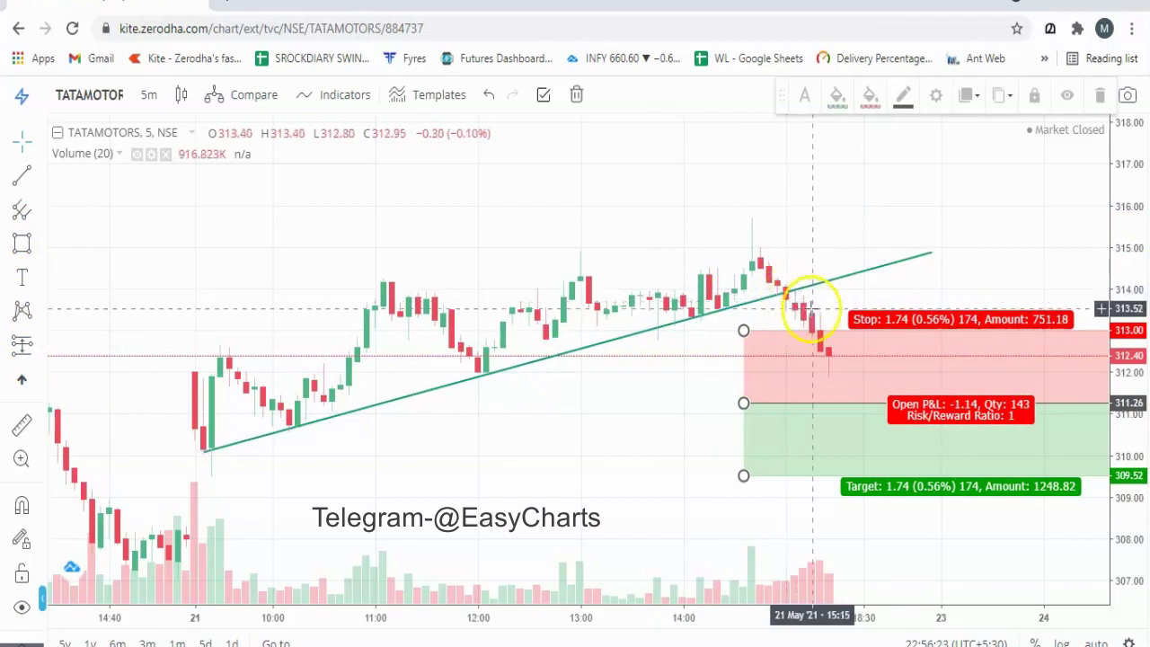
pyautogui.moveTo(805, 315); pyautogui.dragTo(832, 226)
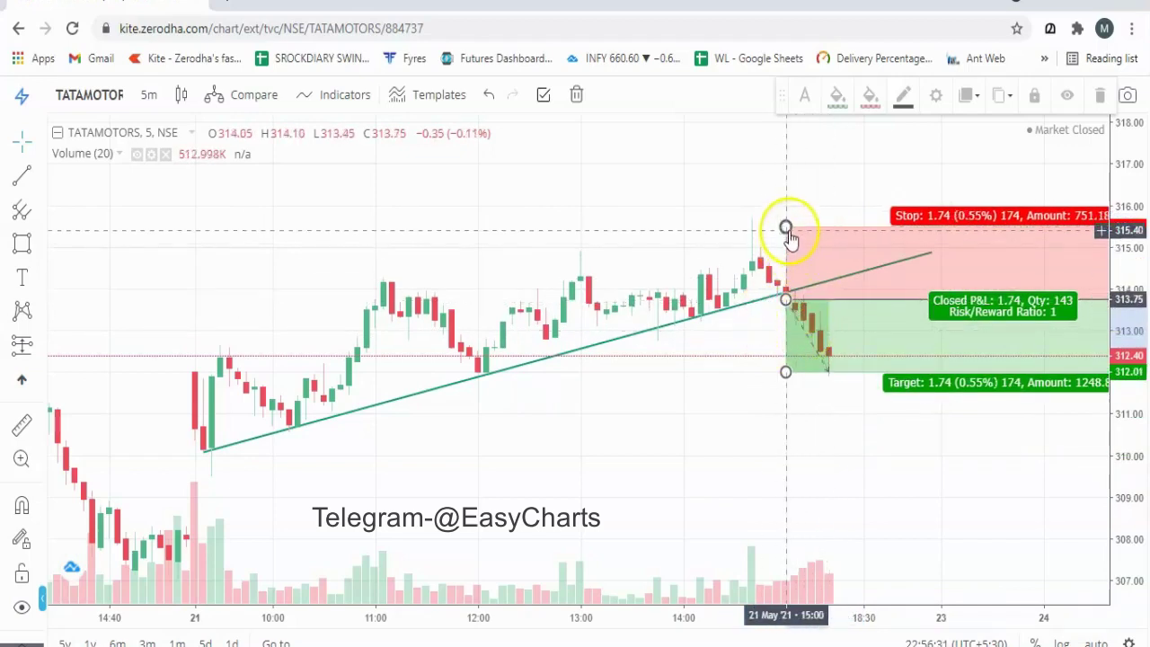
pyautogui.moveTo(786, 227); pyautogui.dragTo(787, 275)
pyautogui.click(789, 285)
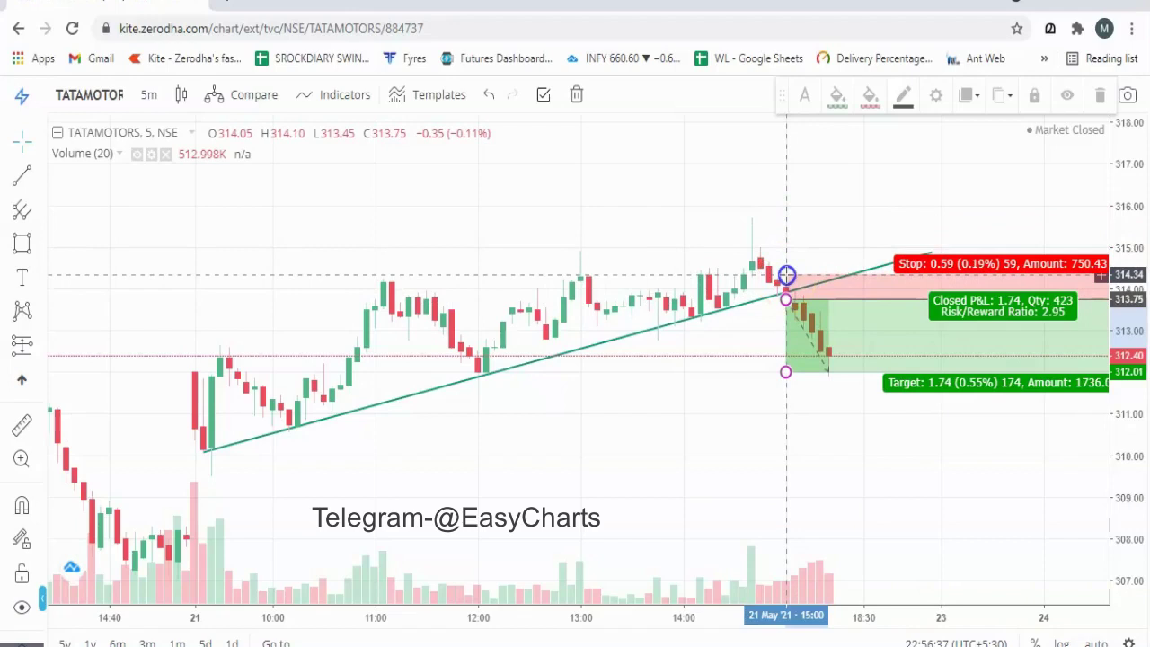
pyautogui.click(802, 337)
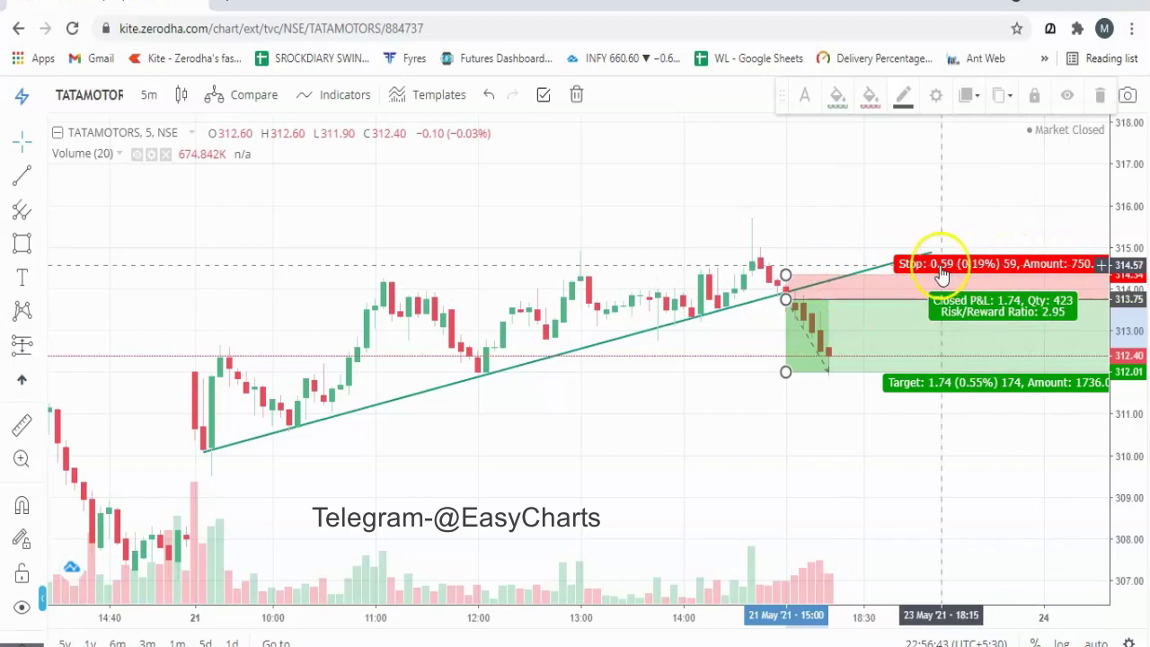
# Step: Add a horizontal line at about 312.40 and shift the position box left to start at 14:00
pyautogui.click(27, 180)
pyautogui.click(34, 183)
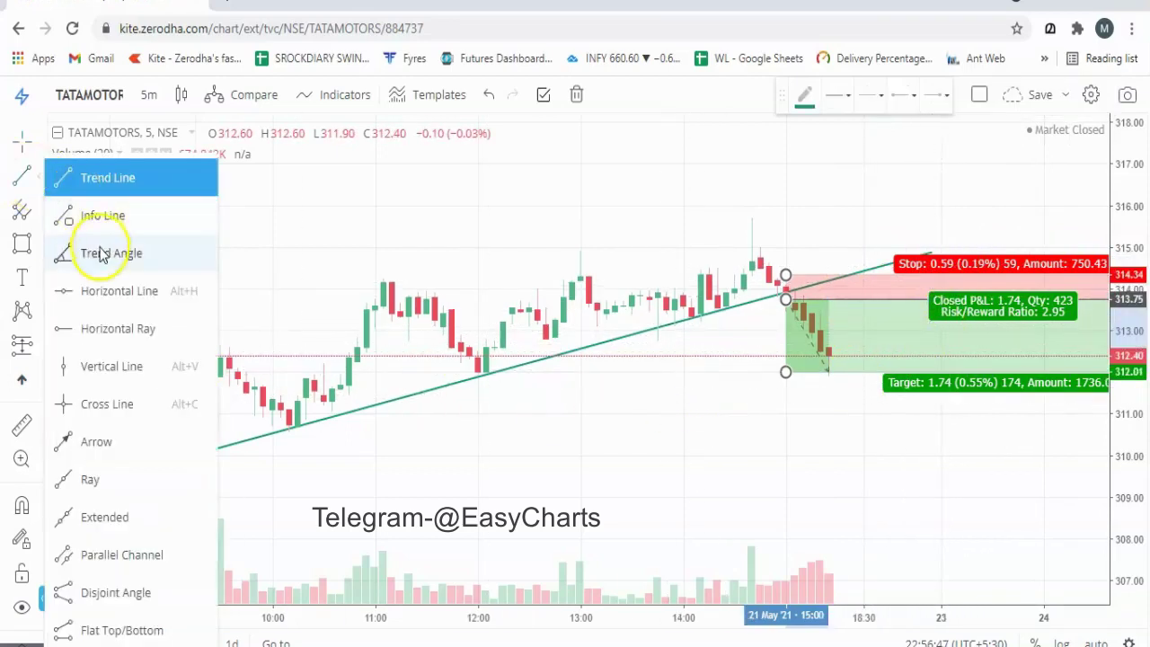
pyautogui.click(98, 293)
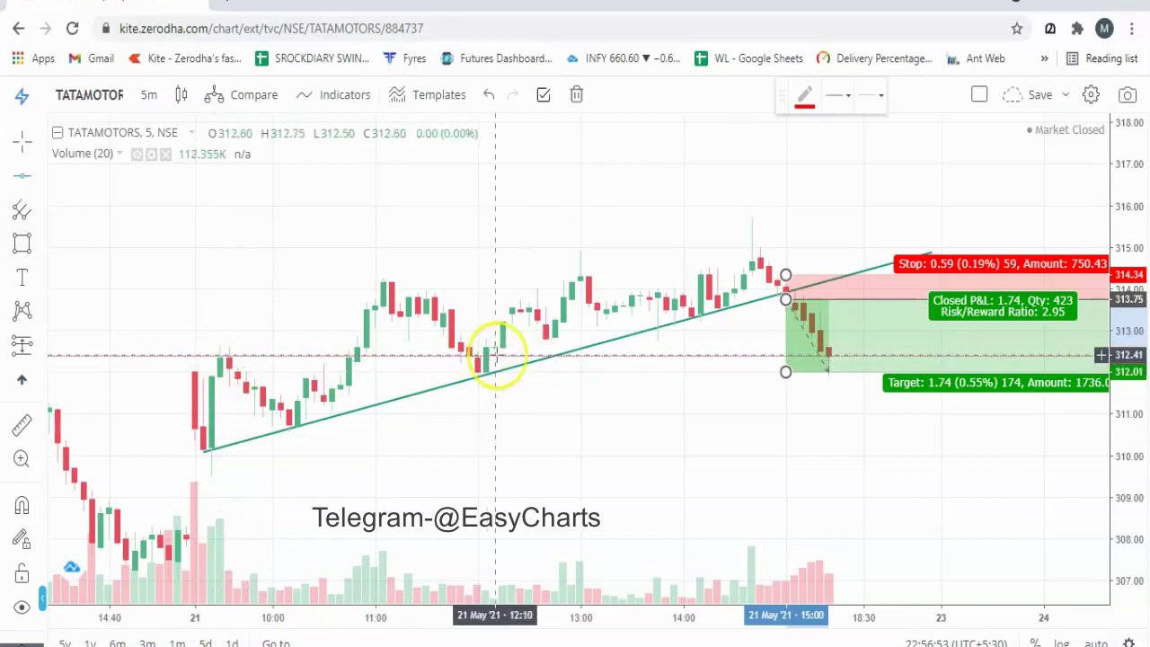
pyautogui.click(494, 356)
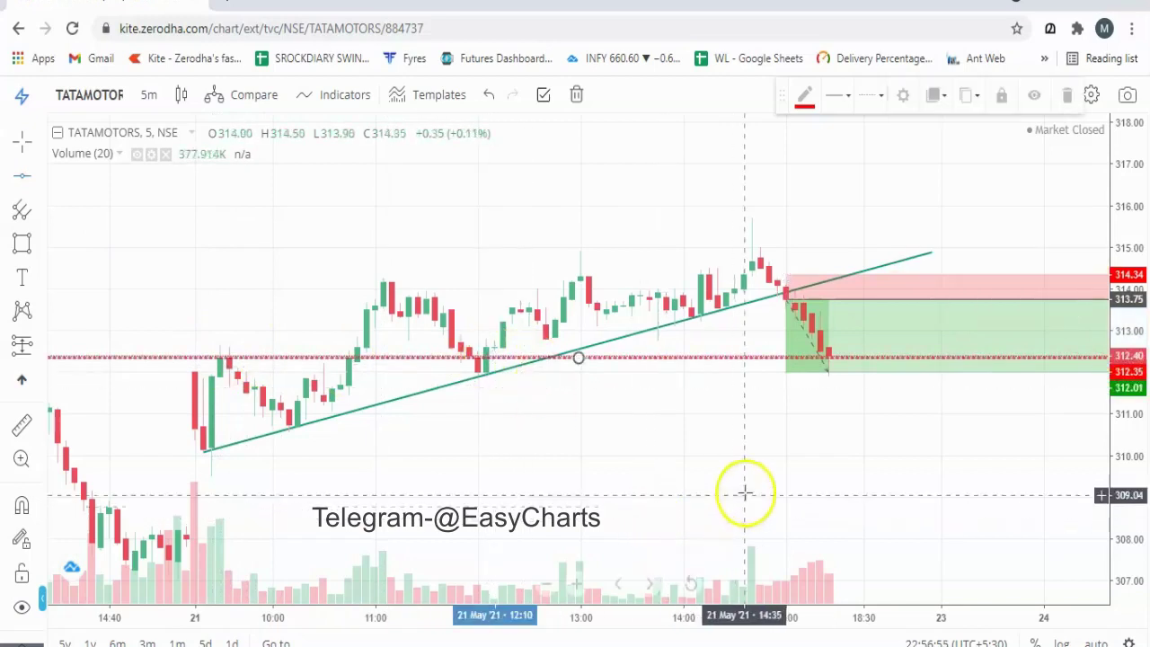
pyautogui.click(811, 378)
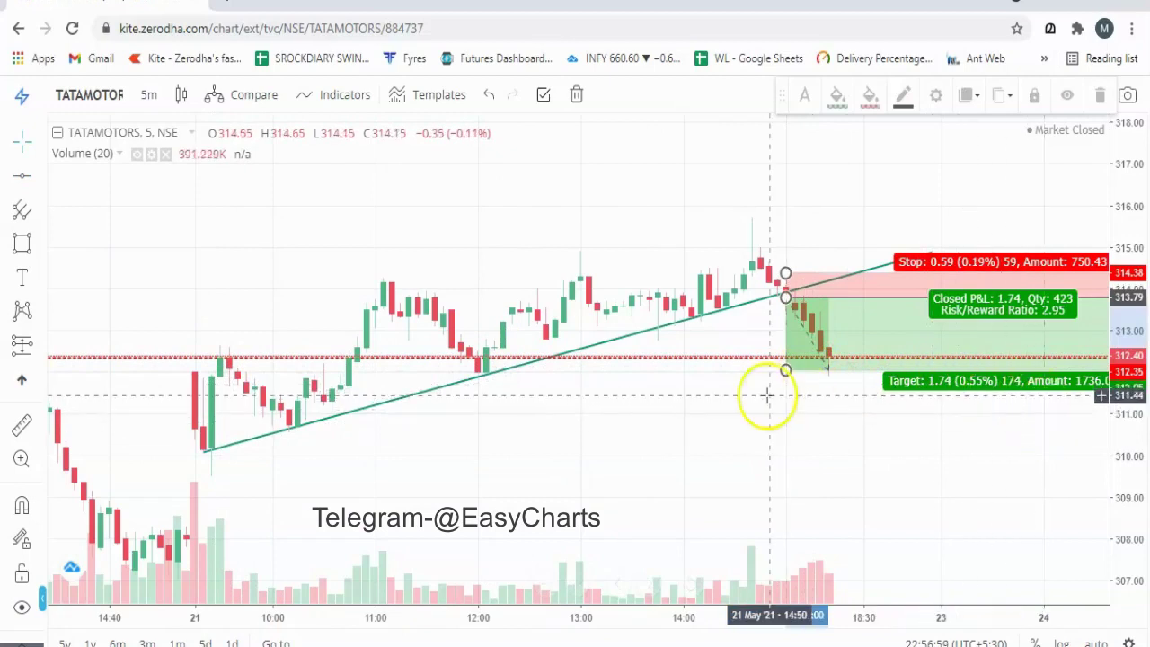
pyautogui.moveTo(816, 380); pyautogui.dragTo(710, 375)
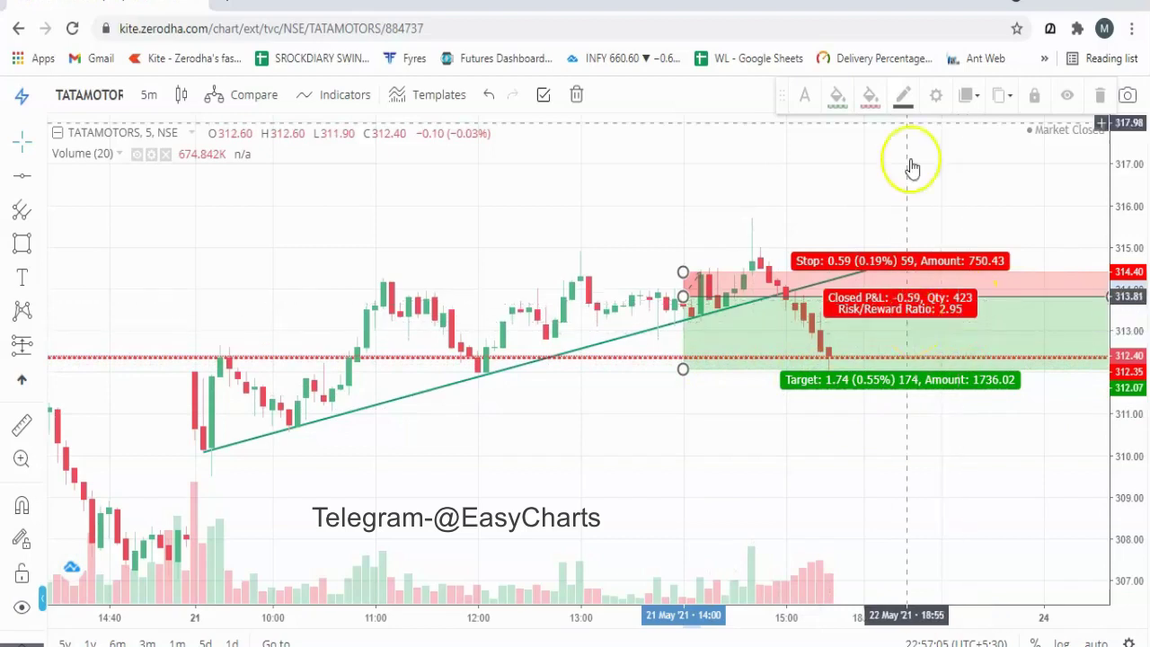
# Step: Set the position's account size to 10000 and its risk to 100%, giving quantity 16949
pyautogui.click(935, 99)
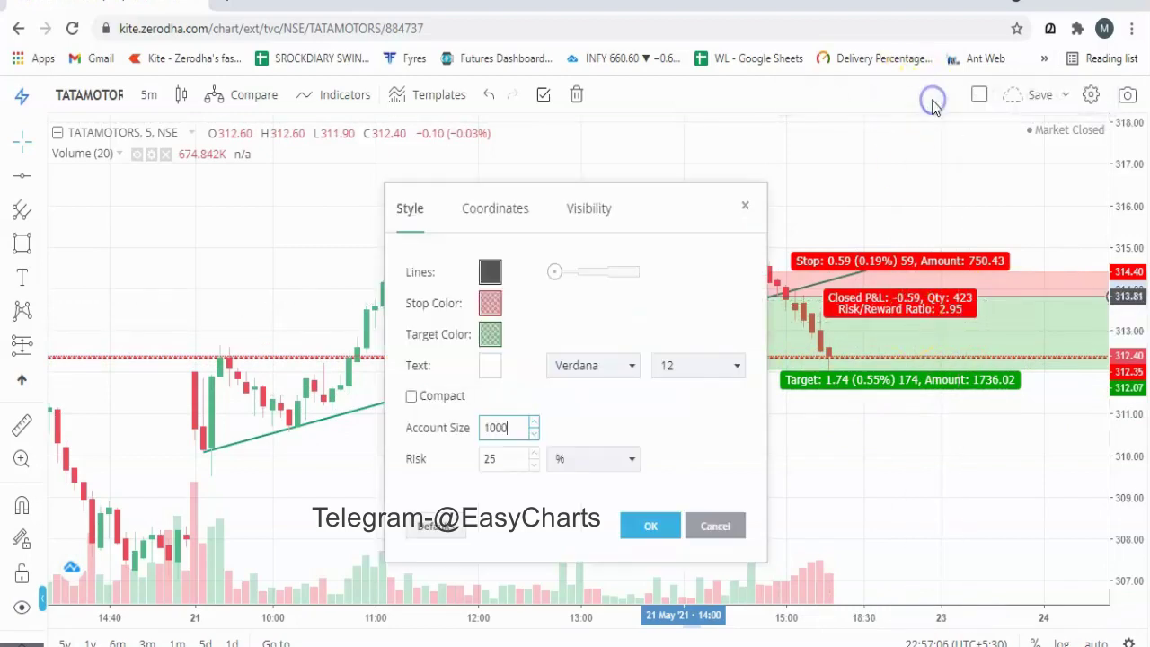
pyautogui.click(508, 439)
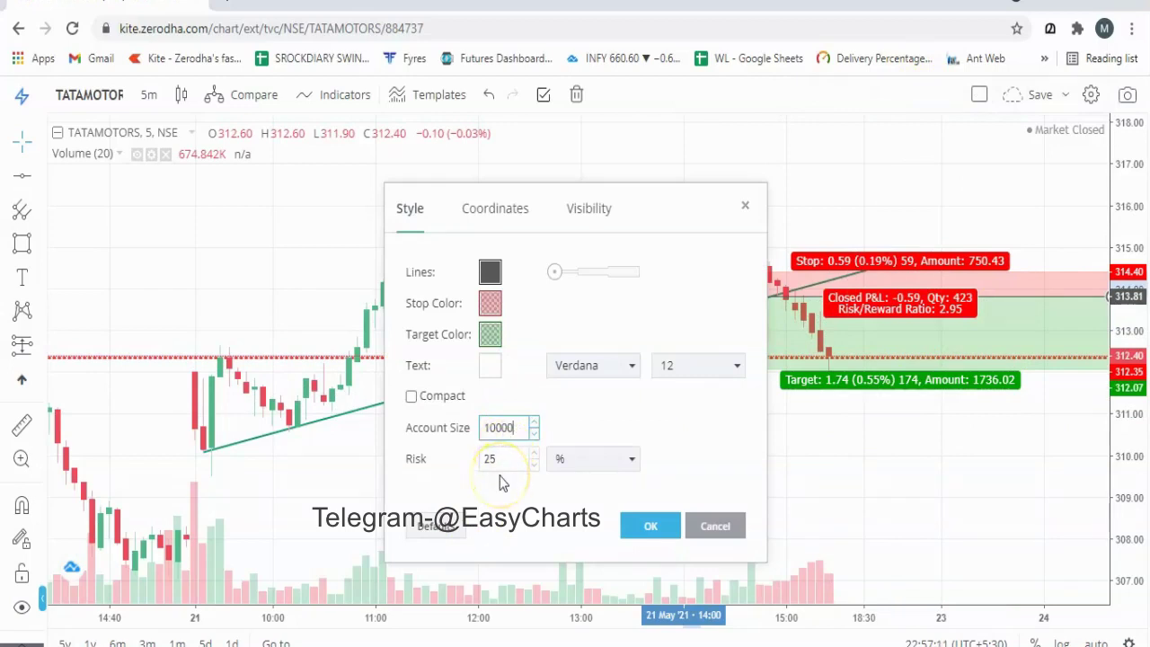
pyautogui.write('0')
pyautogui.click(502, 460)
pyautogui.write('100')
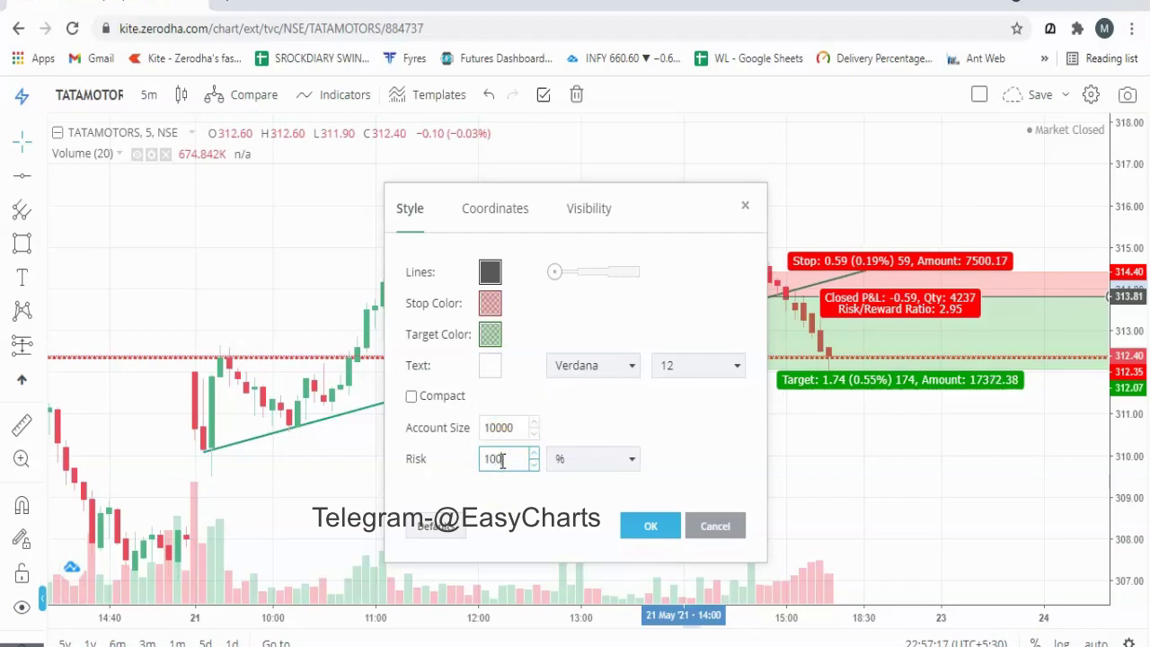
pyautogui.click(652, 527)
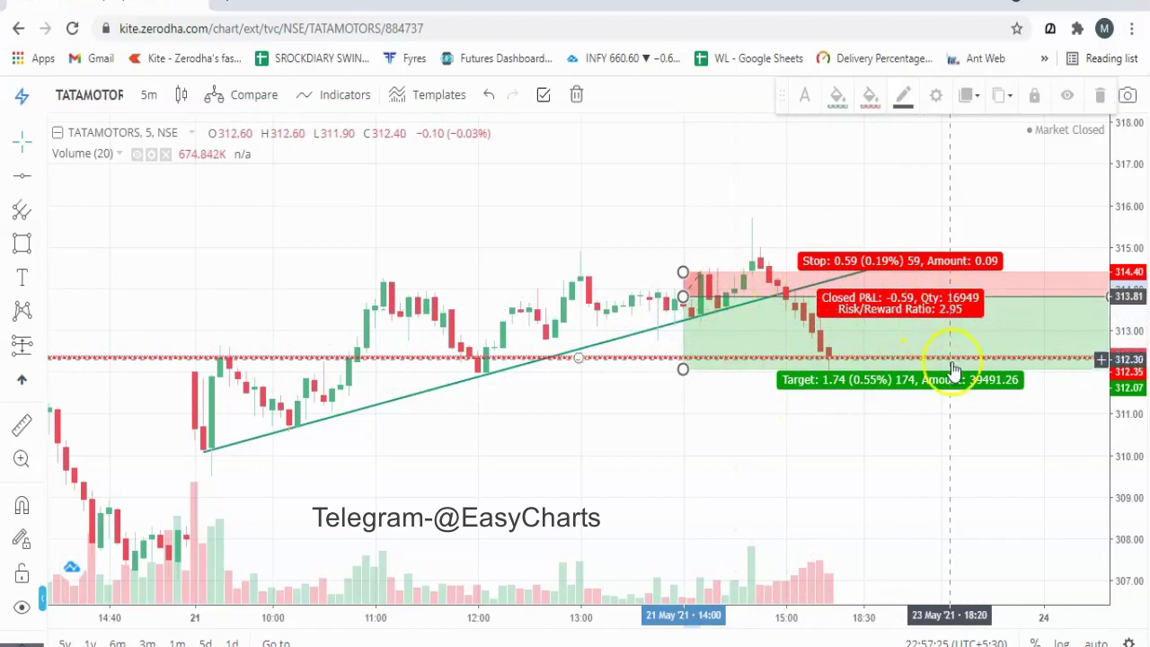
# Step: Switch the position tool's risk unit to Cash at 100, giving quantity 169 and stop amount 9900.29
pyautogui.click(939, 95)
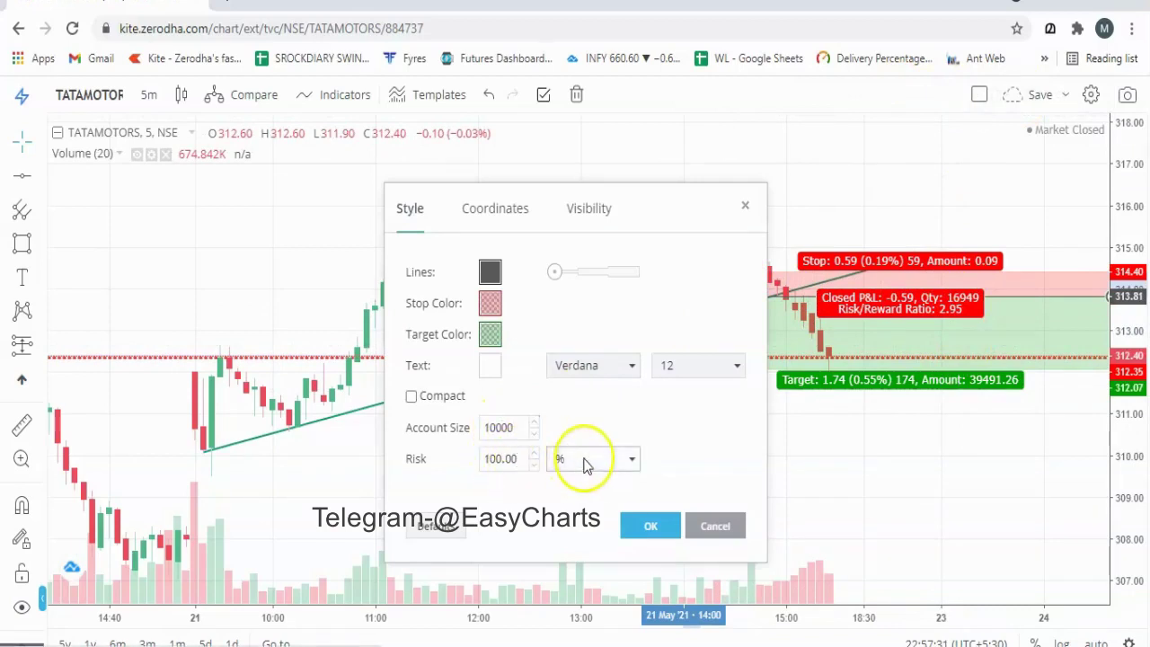
pyautogui.click(585, 460)
pyautogui.click(585, 518)
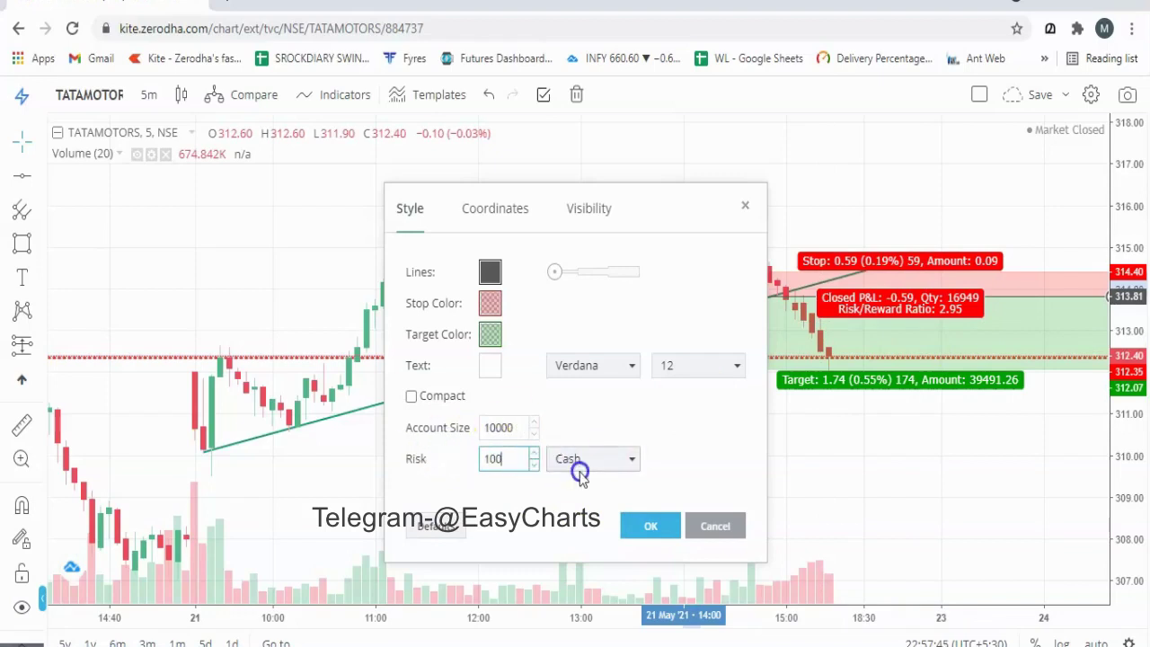
pyautogui.click(661, 526)
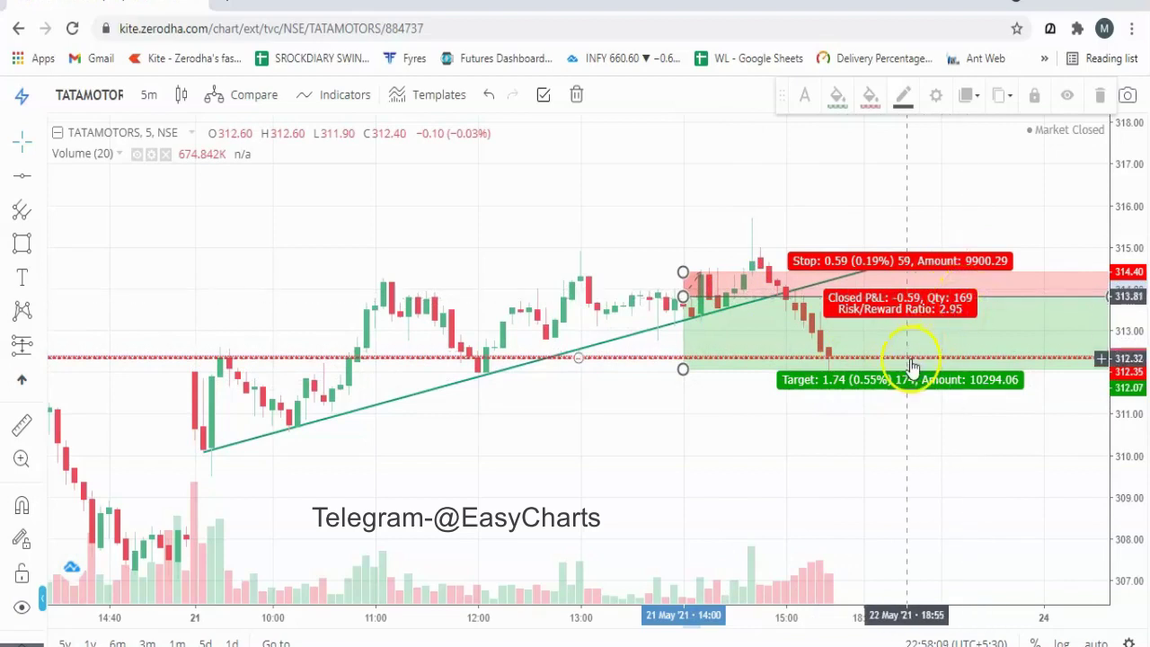
# Step: Set the position tool's label text size to 20
pyautogui.click(936, 94)
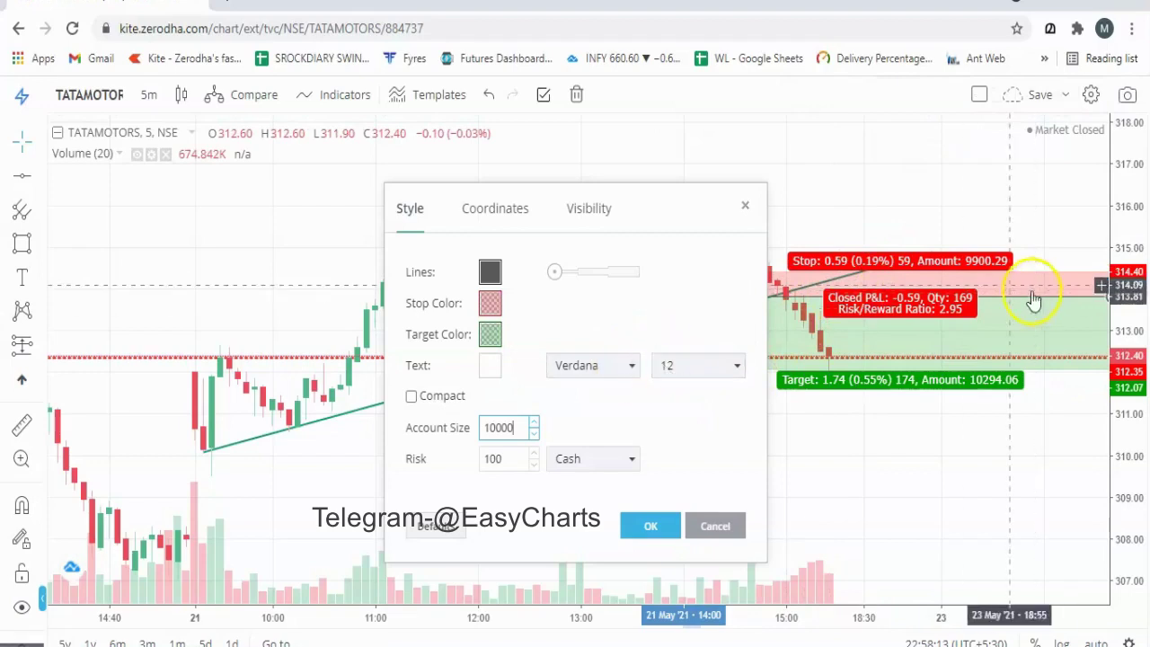
pyautogui.click(701, 365)
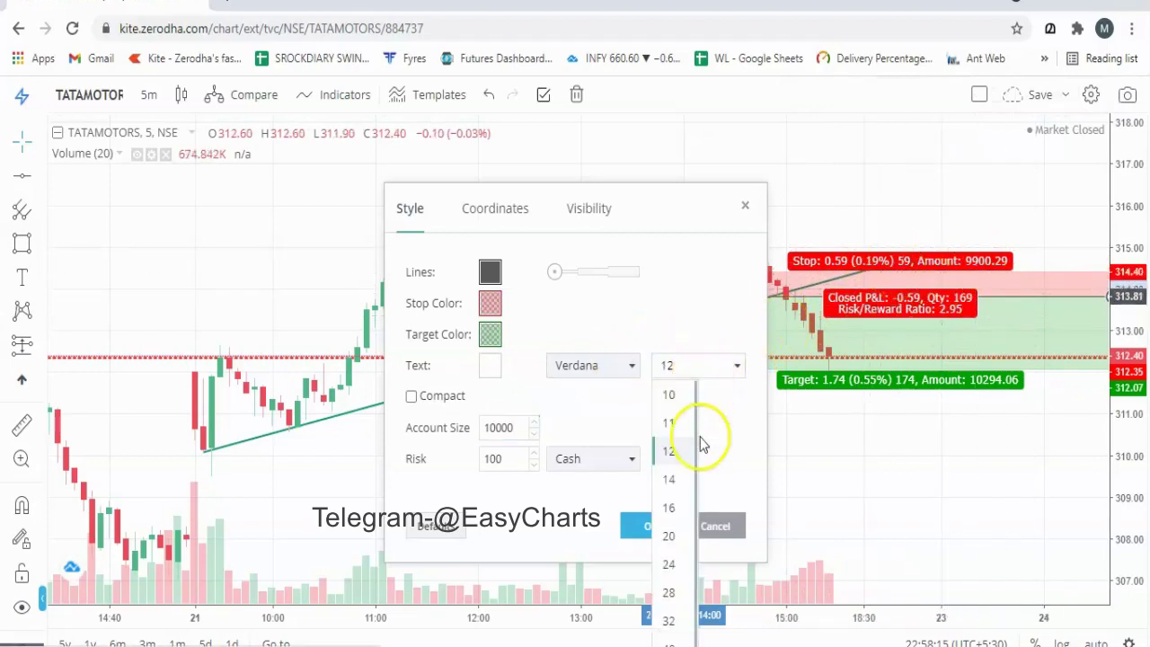
pyautogui.click(672, 564)
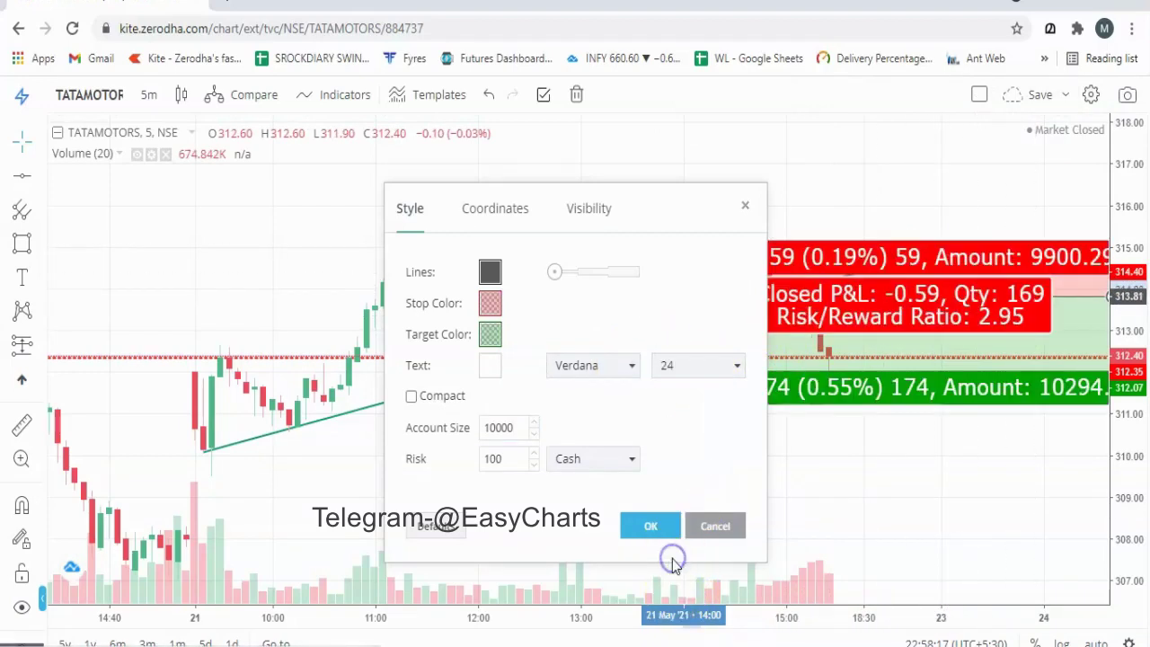
pyautogui.click(678, 370)
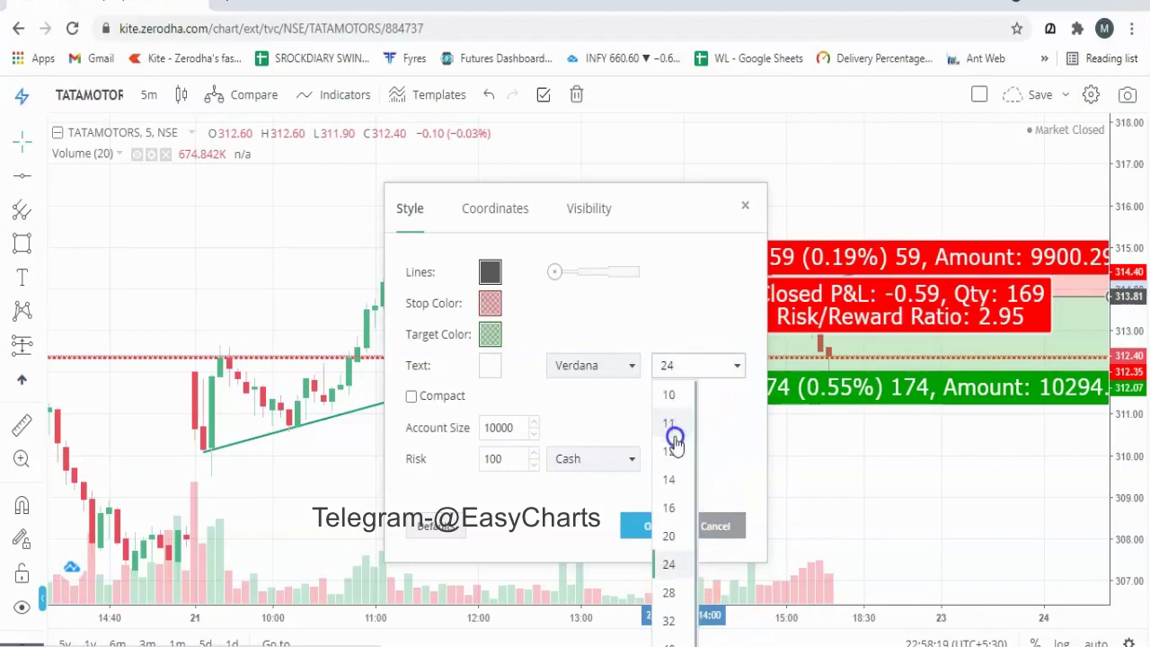
pyautogui.click(669, 544)
pyautogui.click(670, 529)
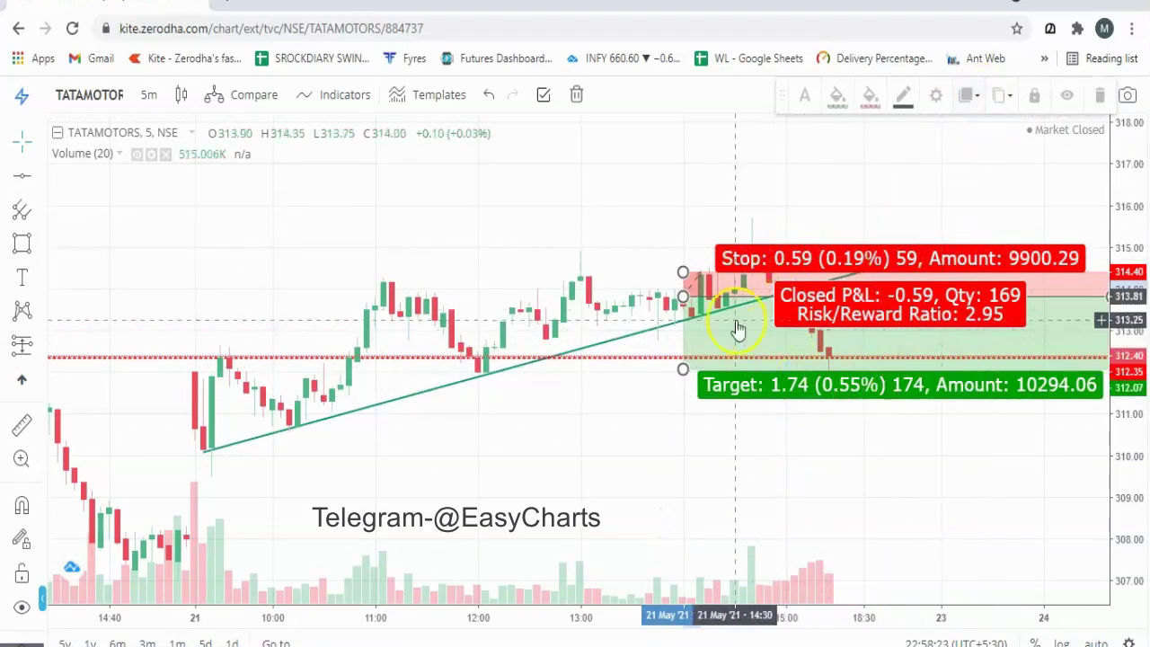
# Step: Turn on compact labels for the position, then bring its settings back up
pyautogui.click(935, 96)
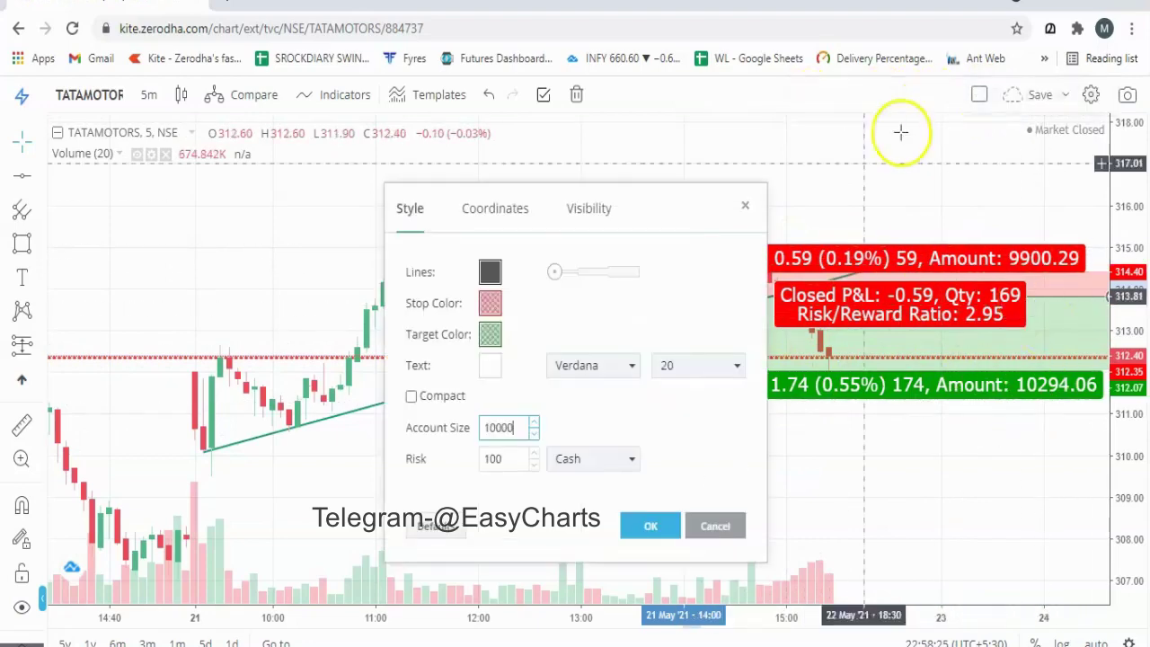
pyautogui.click(412, 398)
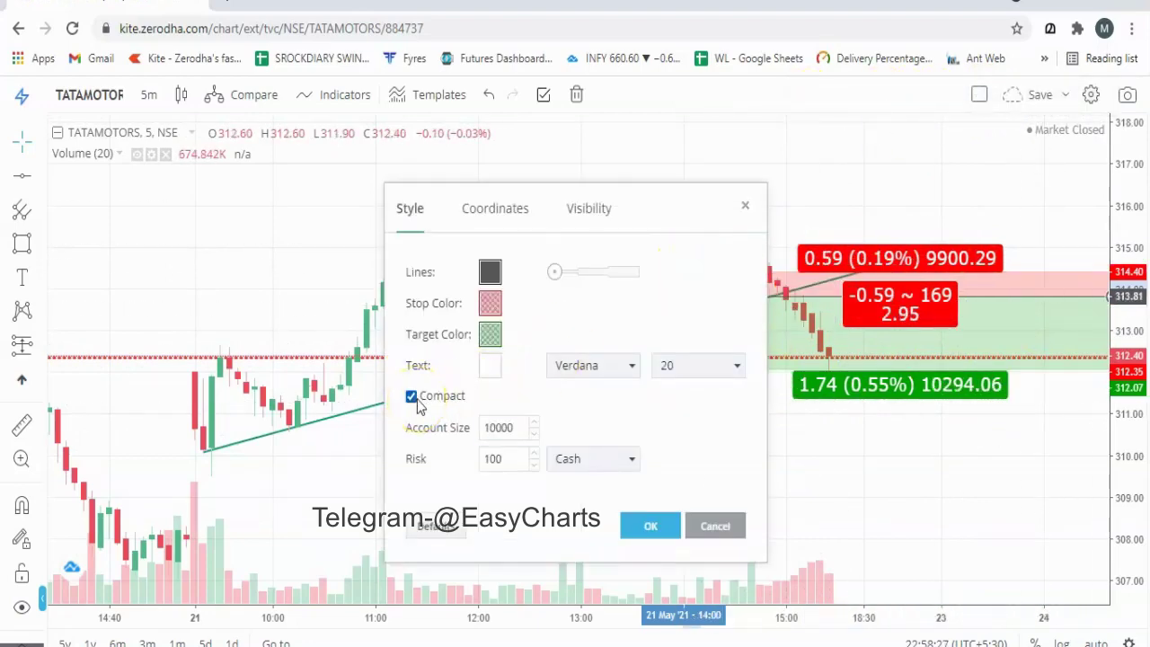
pyautogui.click(649, 527)
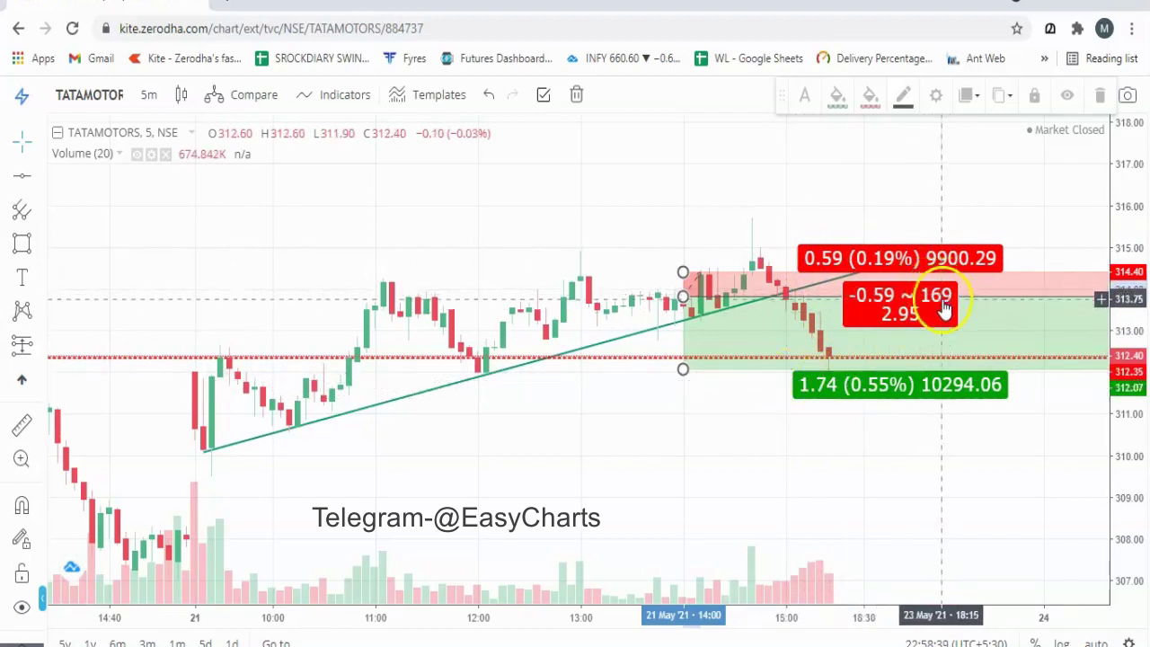
pyautogui.click(937, 97)
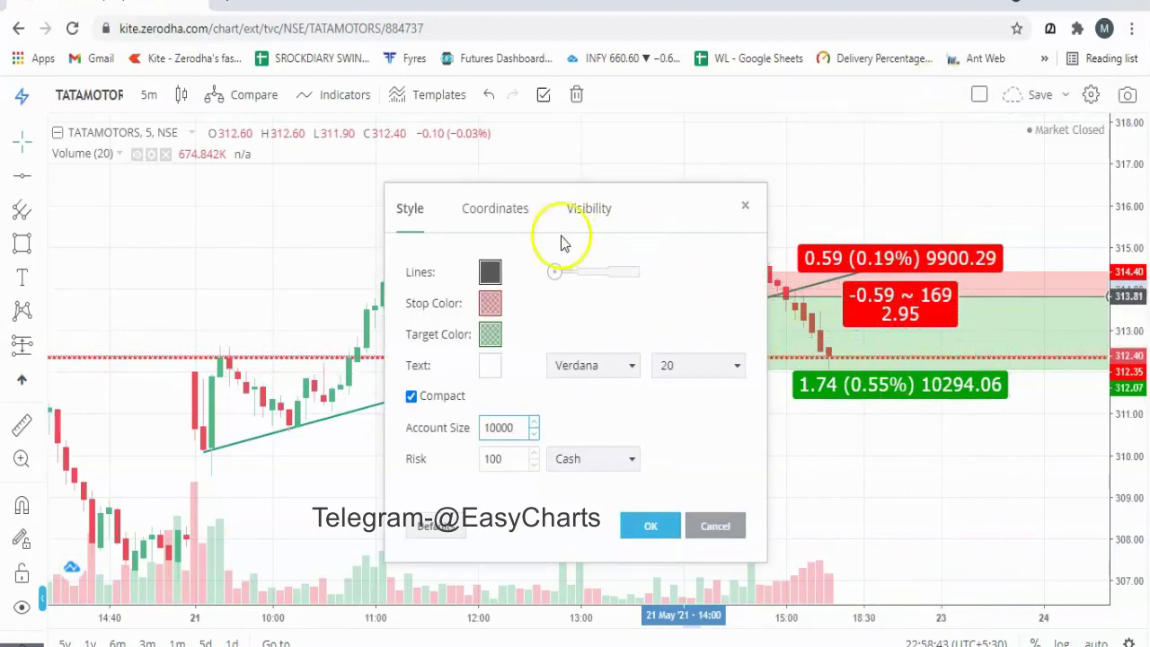
# Step: In the Coordinates tab, set the position's entry price to 313.75
pyautogui.click(493, 211)
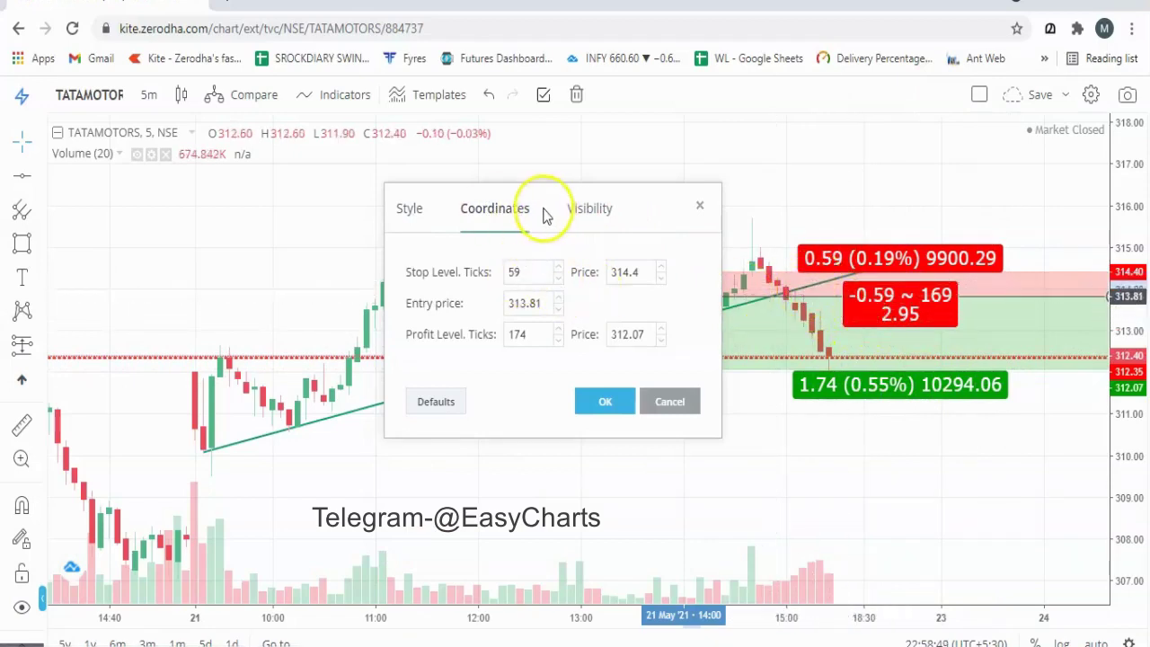
pyautogui.moveTo(545, 214); pyautogui.dragTo(269, 210)
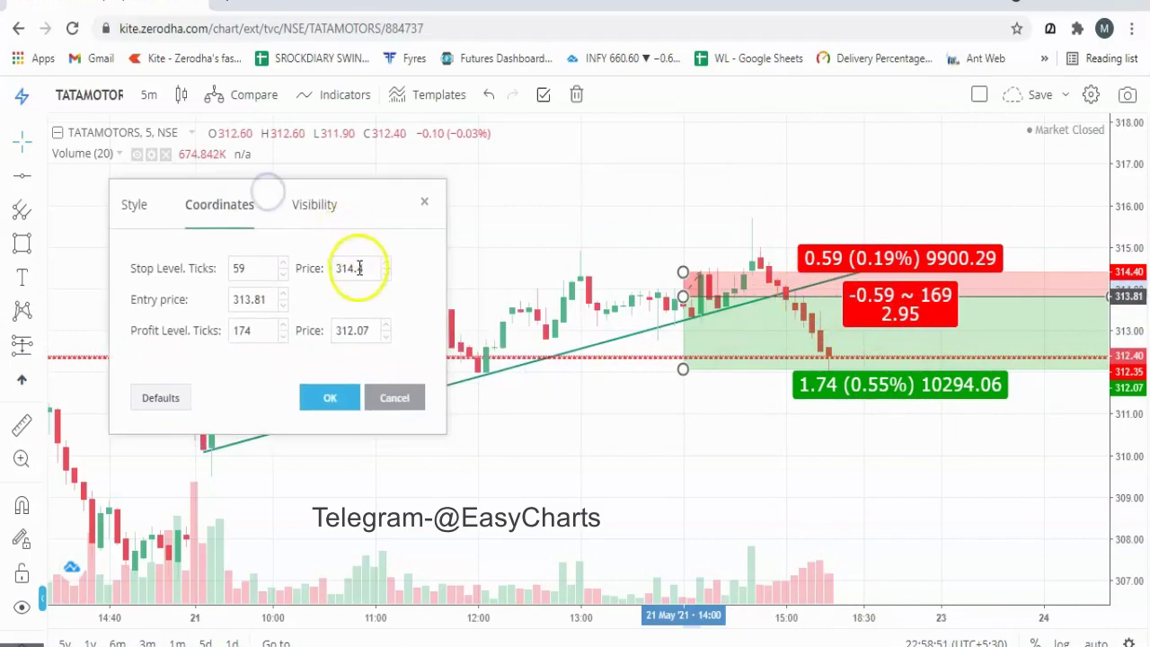
pyautogui.click(267, 302)
pyautogui.write('313.75')
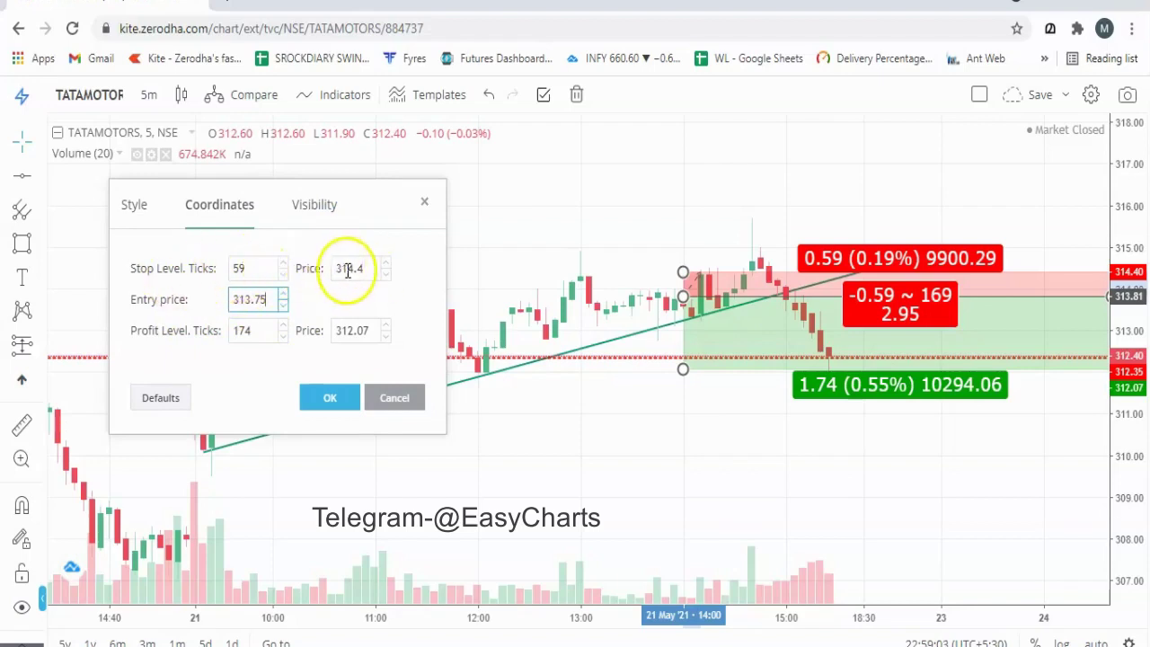
pyautogui.click(357, 268)
pyautogui.write('313')
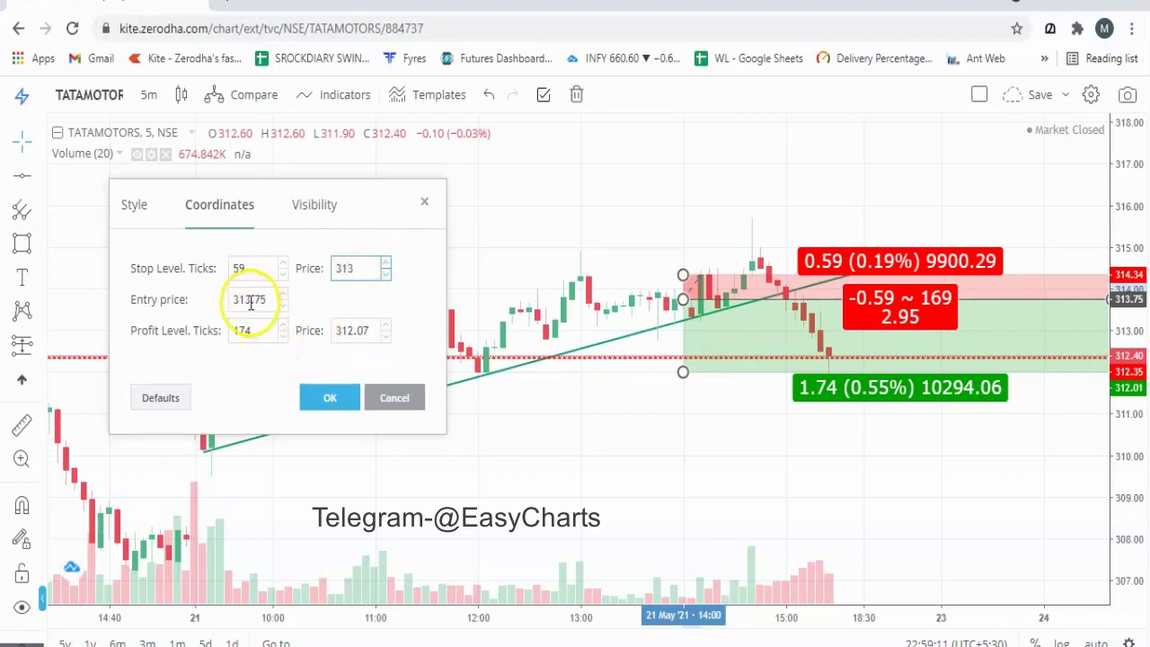
pyautogui.click(369, 331)
pyautogui.write('1.25')
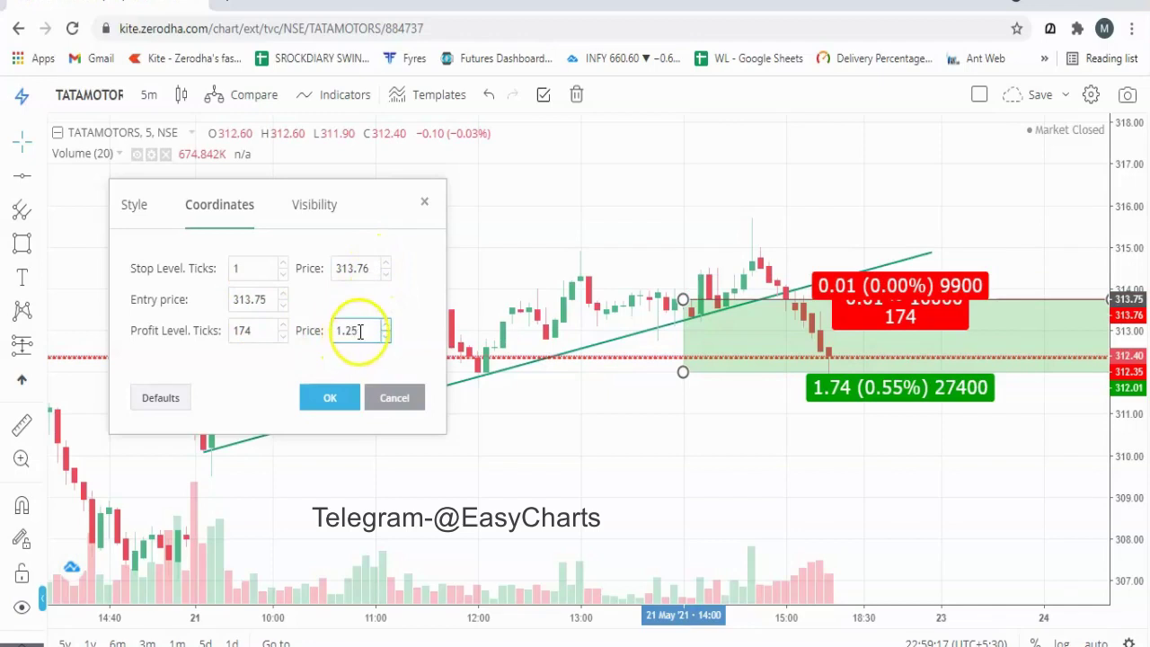
pyautogui.click(331, 334)
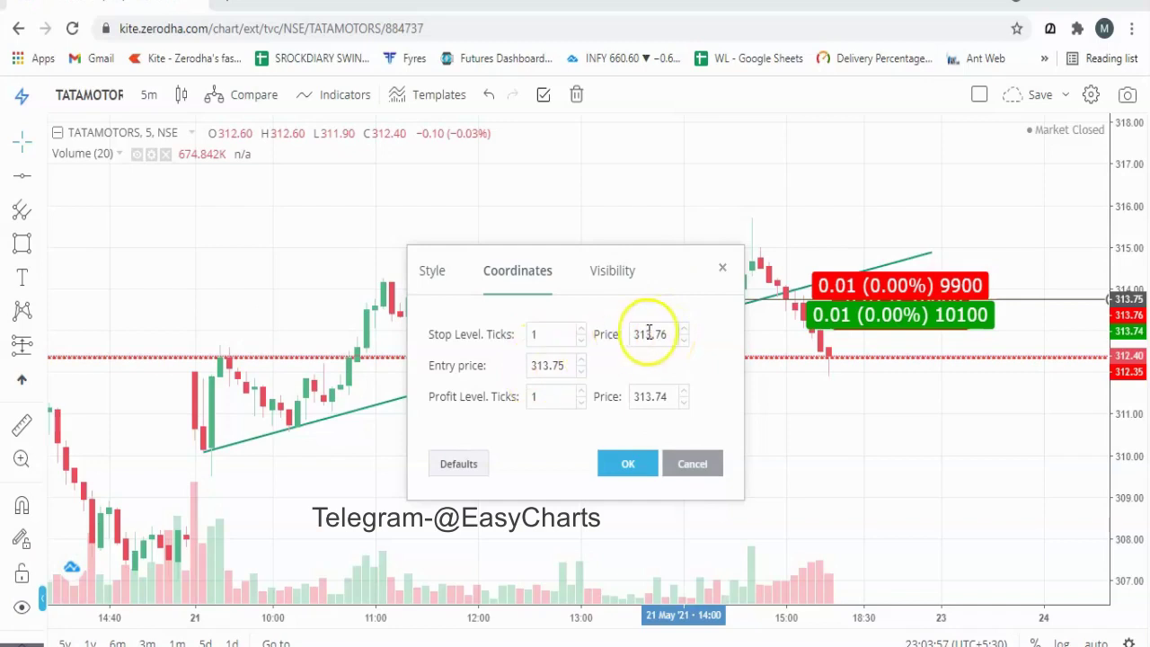
# Step: Set the stop price to 314.25 and the target price to 312
pyautogui.click(663, 334)
pyautogui.click(543, 388)
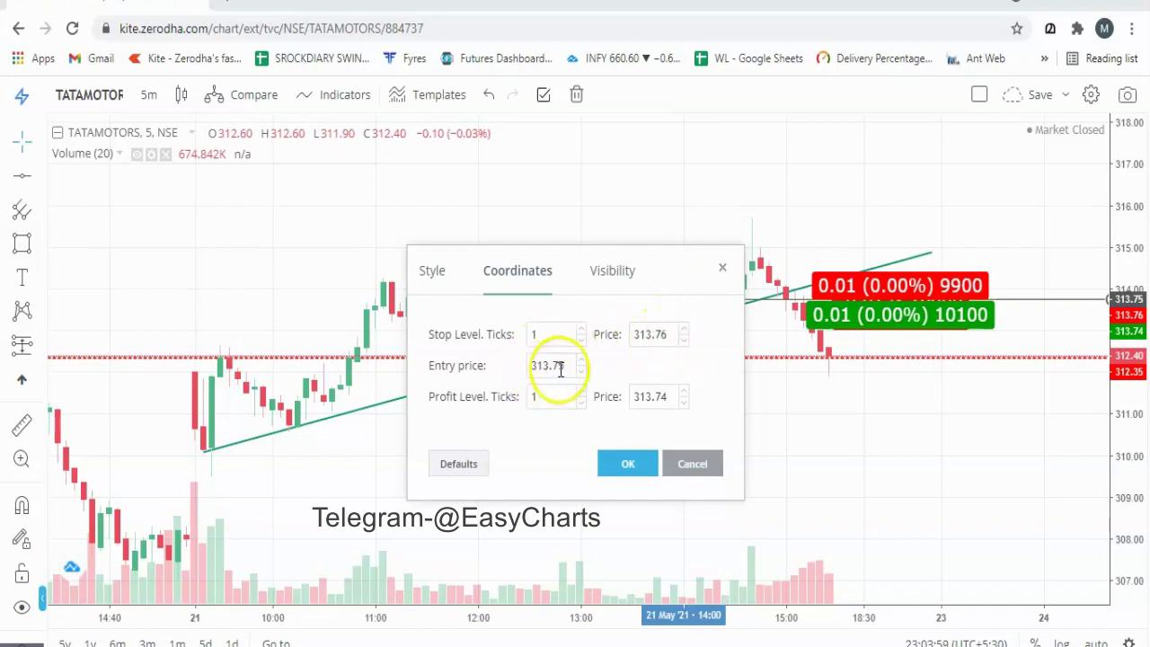
pyautogui.click(670, 333)
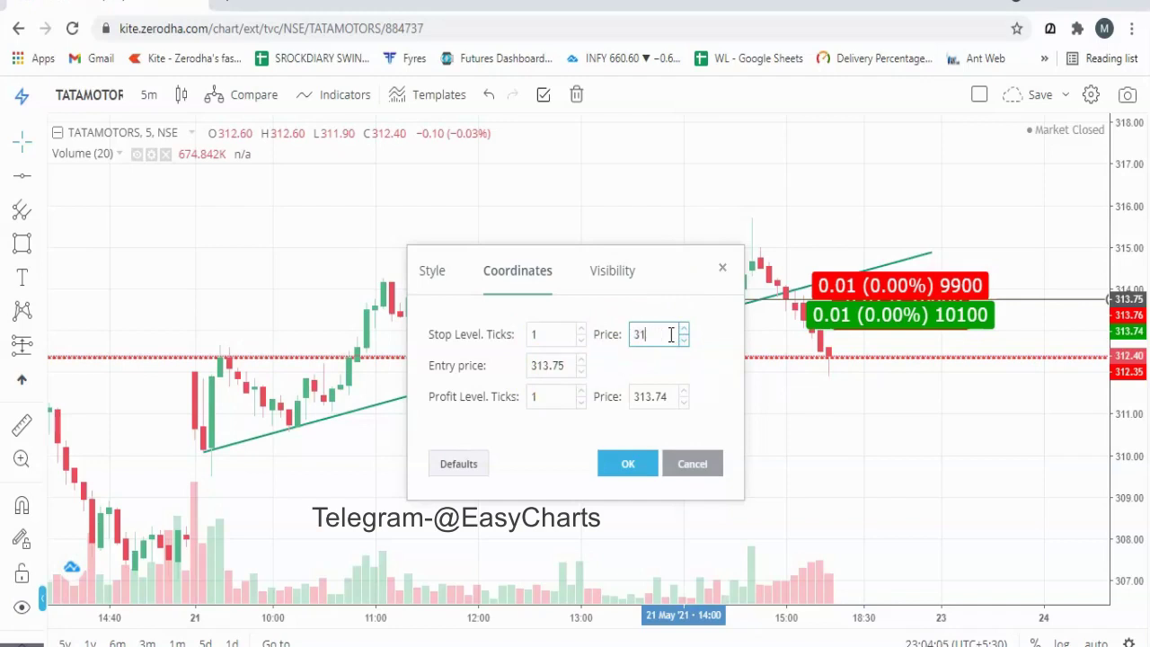
pyautogui.click(585, 391)
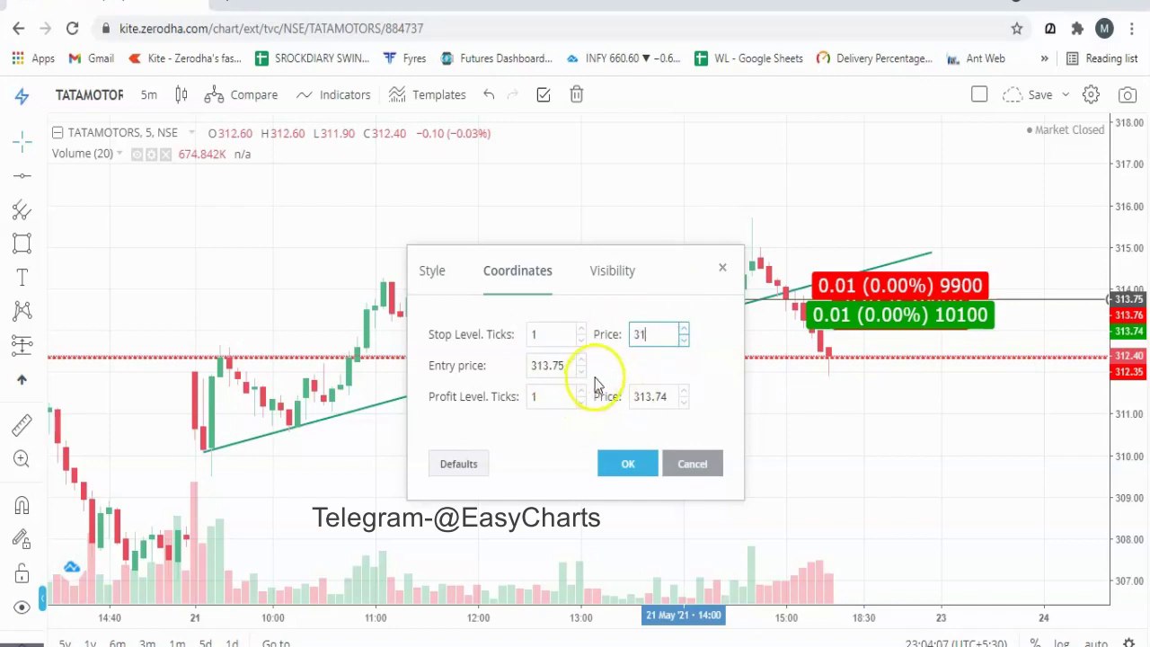
pyautogui.write('4.2')
pyautogui.write('5')
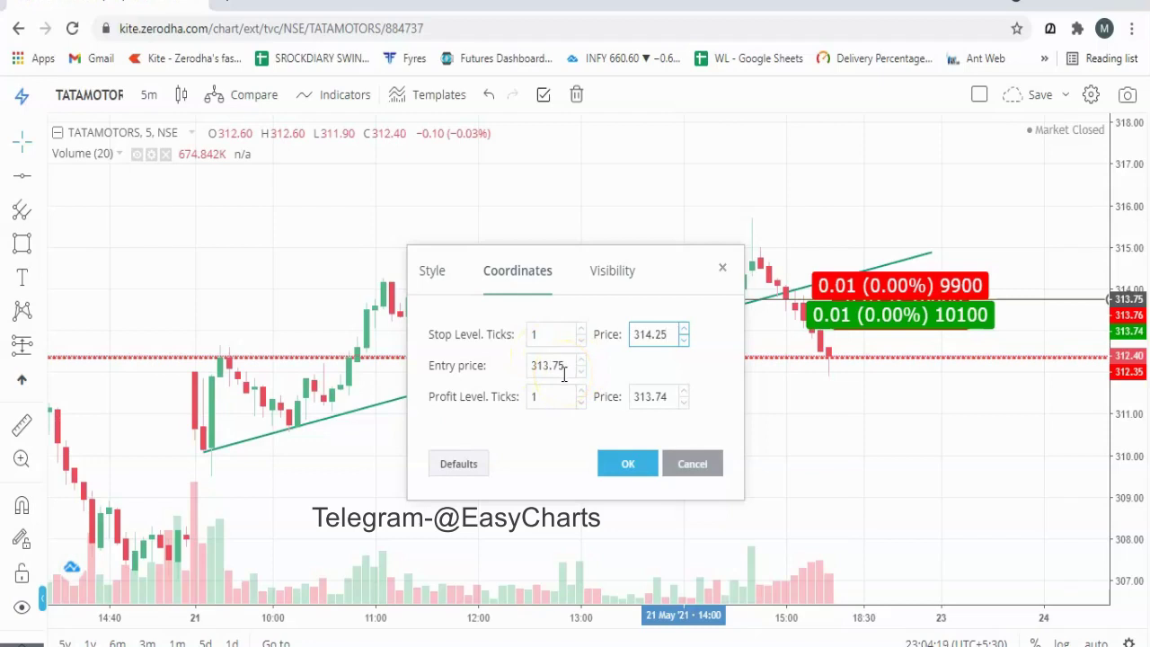
pyautogui.click(611, 382)
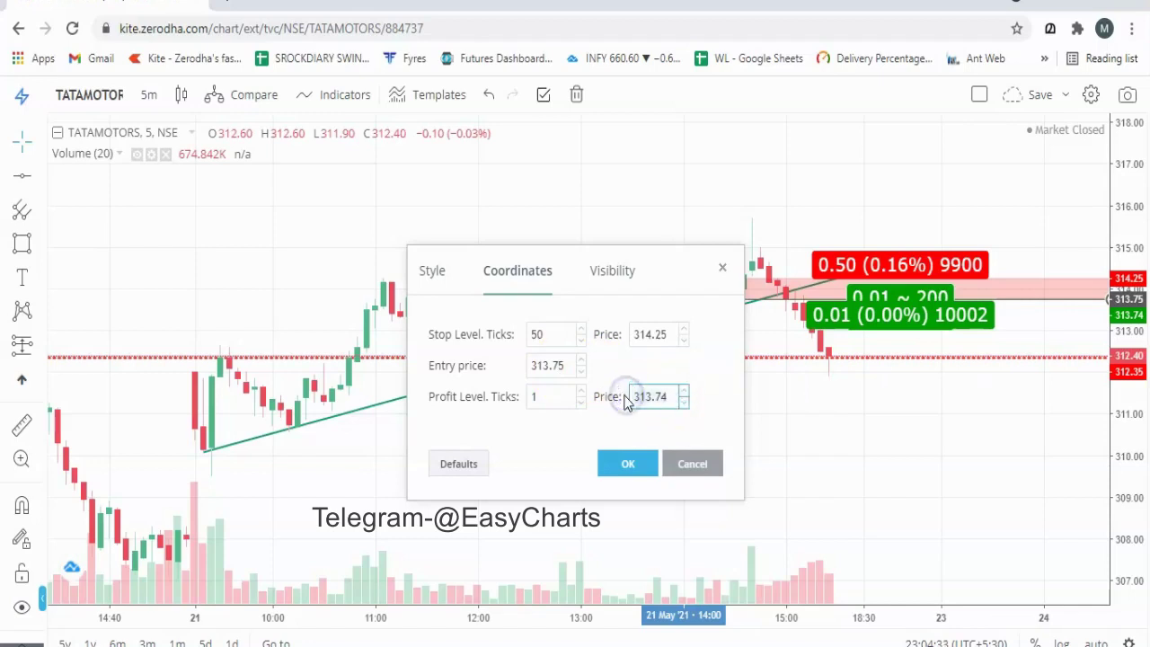
pyautogui.write('312')
pyautogui.click(640, 432)
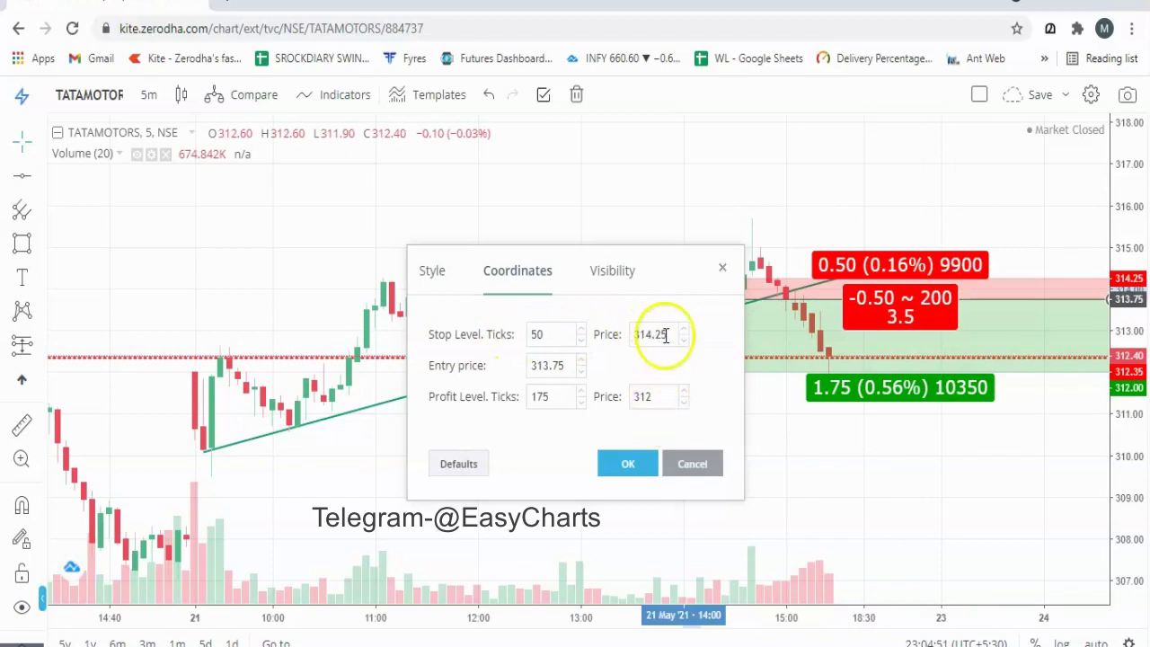
# Step: Set the stop to 100 ticks and profit to 200 ticks for a reward ratio of 2
pyautogui.click(533, 332)
pyautogui.doubleClick(534, 334)
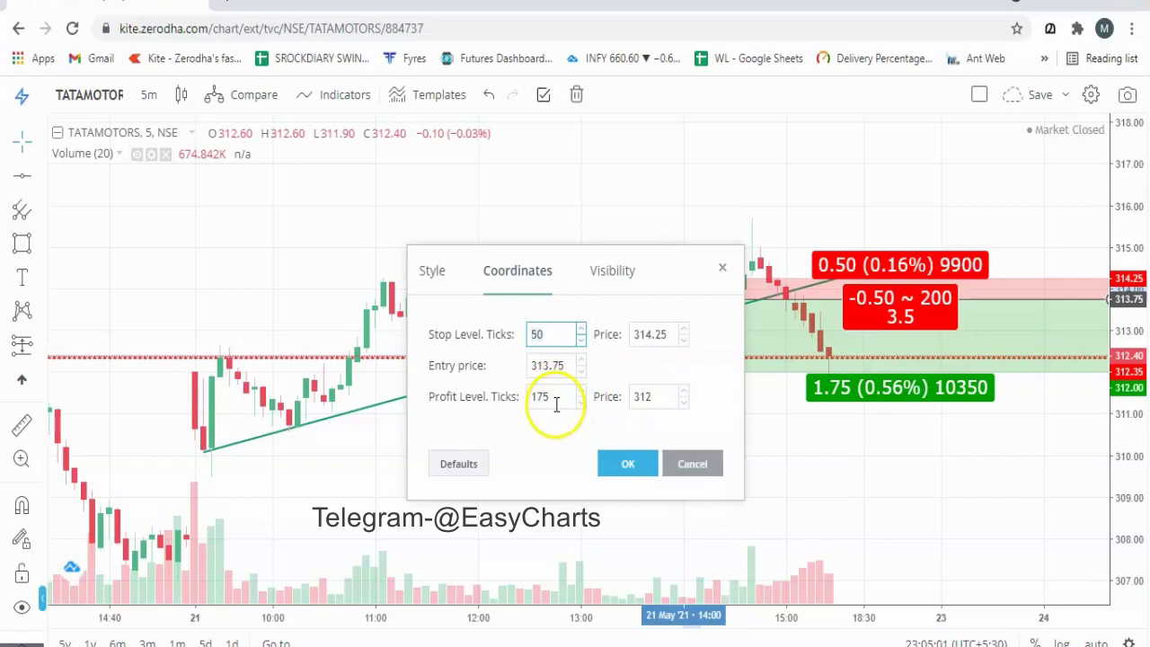
pyautogui.click(534, 399)
pyautogui.write('200')
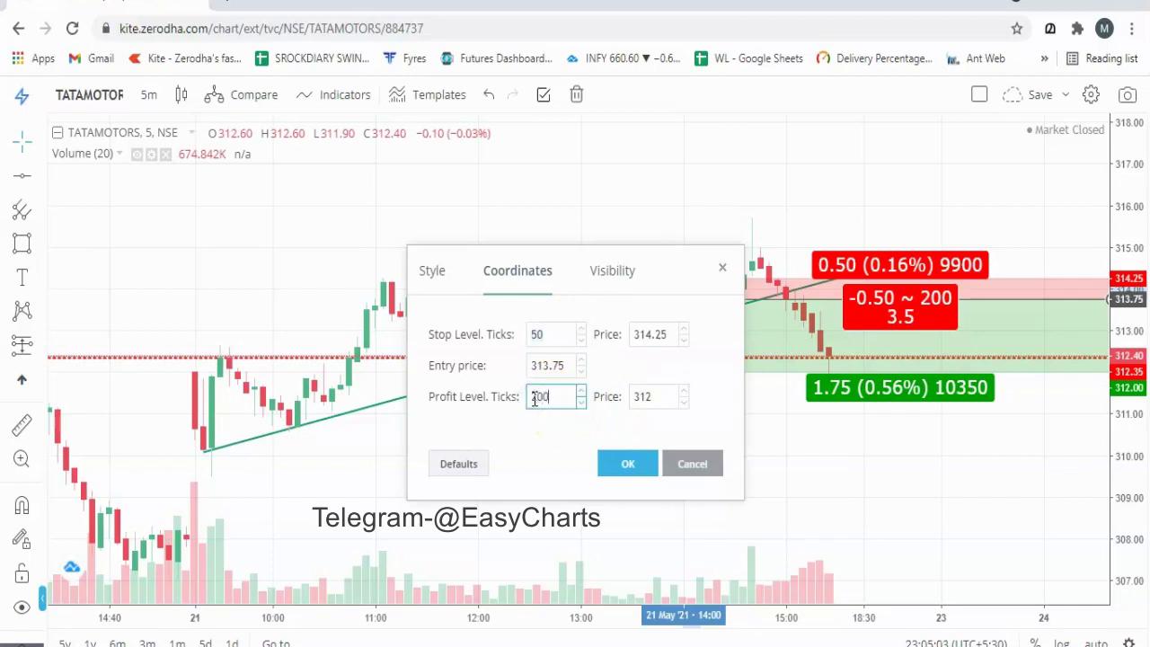
pyautogui.click(536, 438)
pyautogui.write('100')
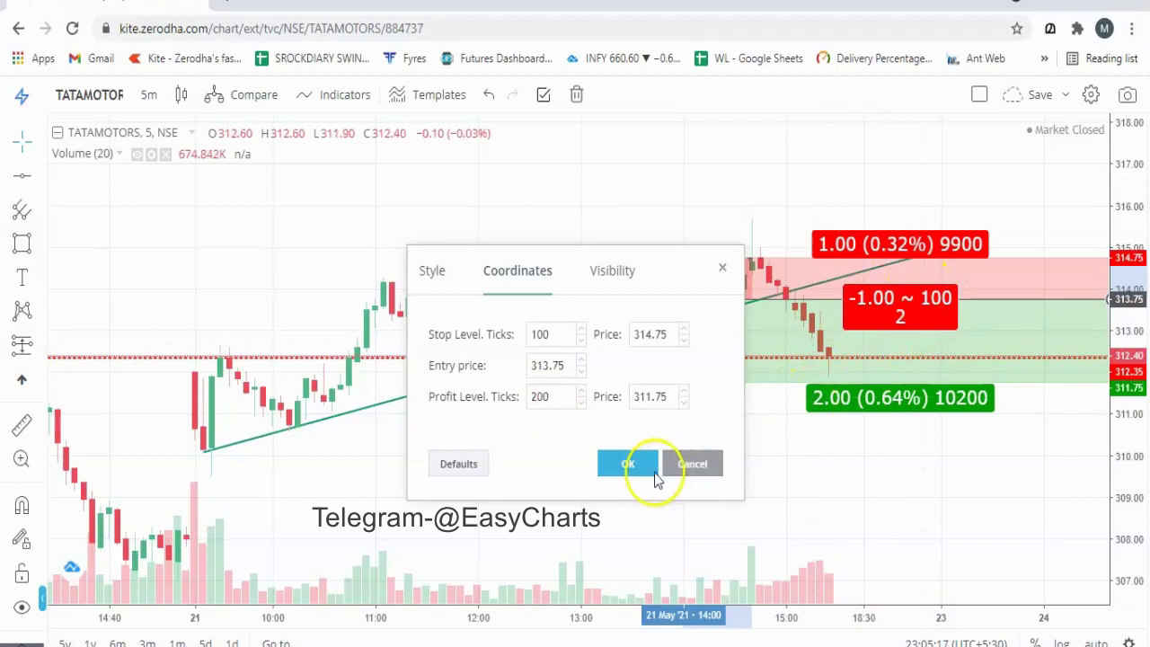
pyautogui.click(628, 464)
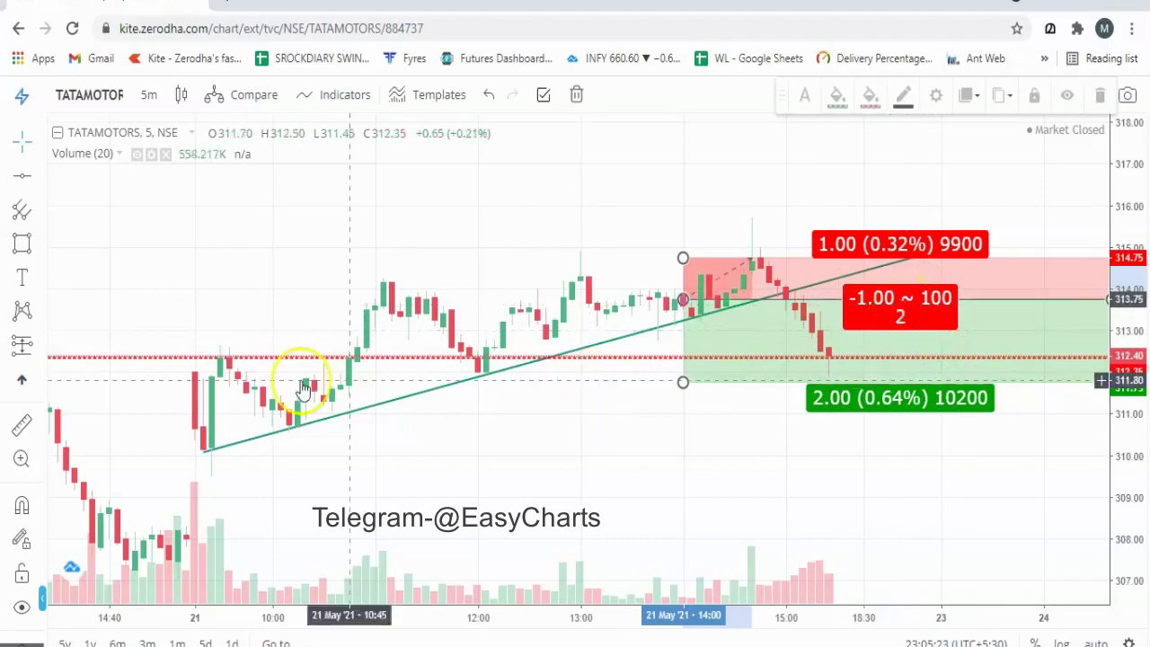
# Step: Switch the chart to ITC on NSE and delete the earlier Long Position drawing
pyautogui.click(99, 96)
pyautogui.write('ITC')
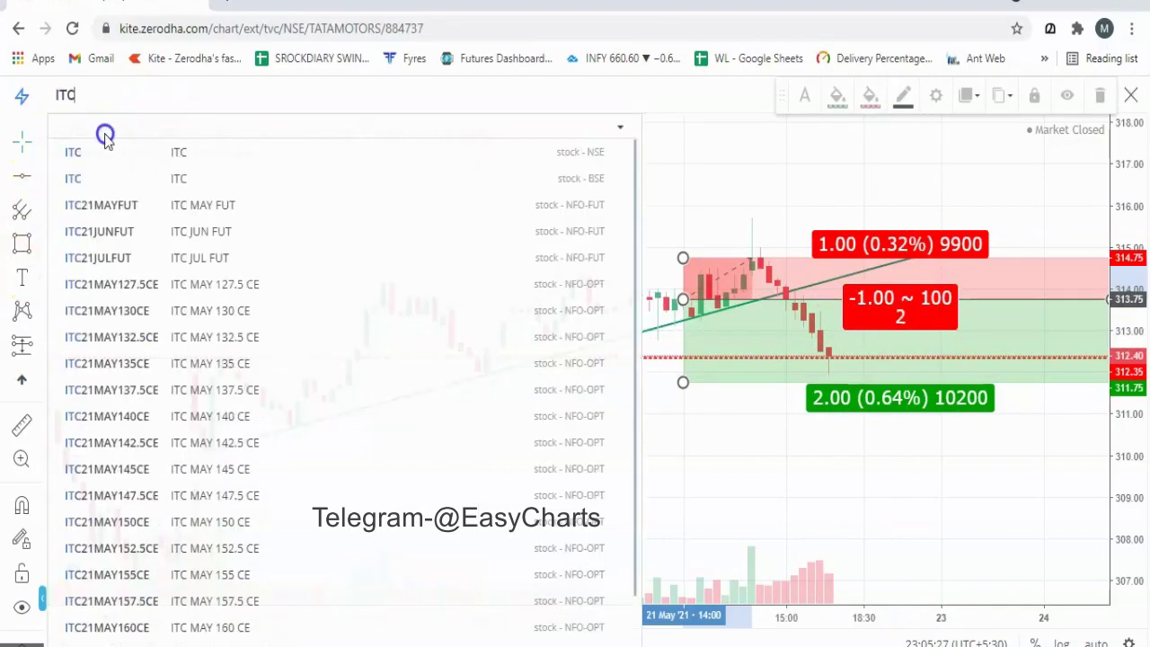
pyautogui.click(102, 153)
pyautogui.click(452, 334)
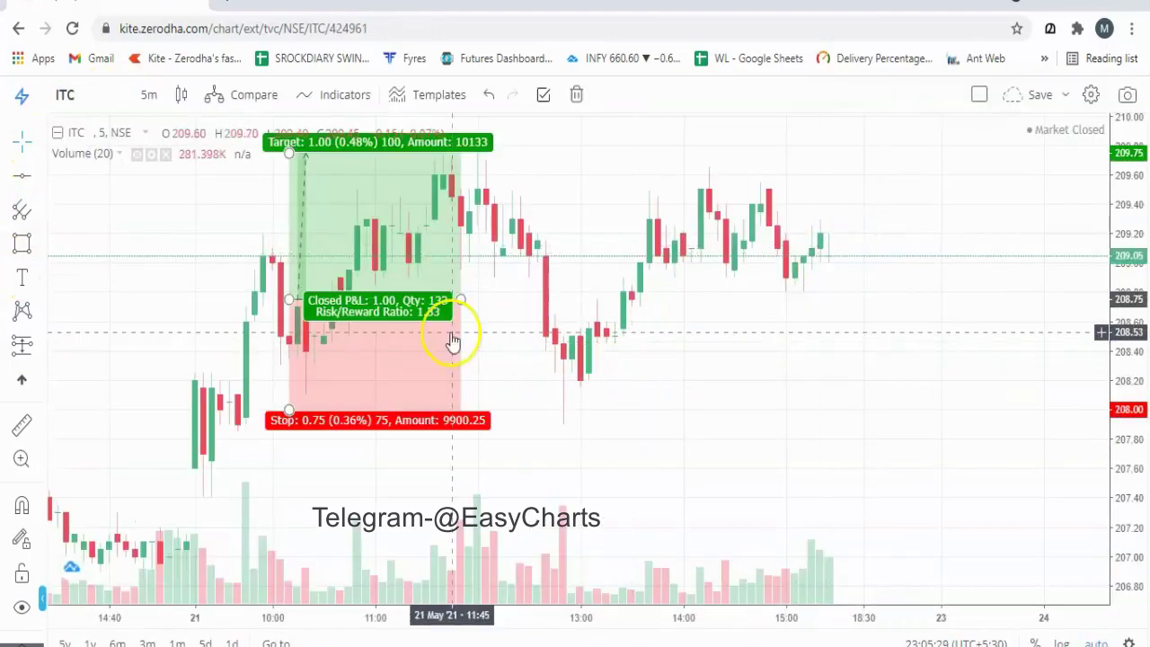
pyautogui.click(1111, 95)
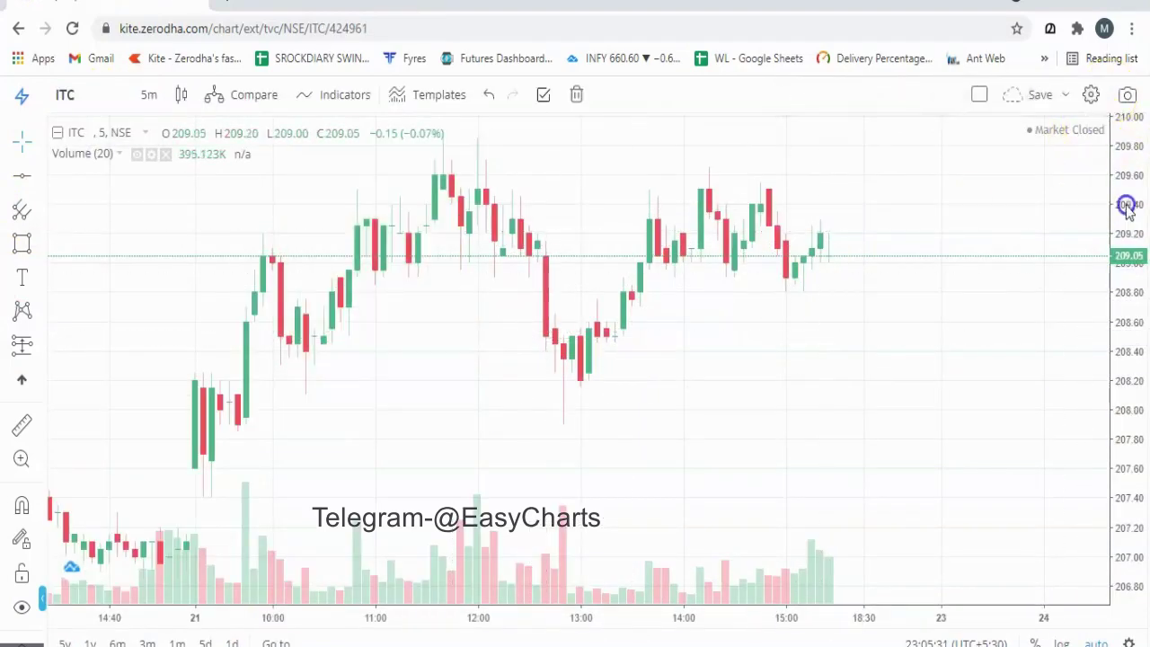
# Step: Rescale the price axis to fit the ITC candles and shift them left, leaving room on the right
pyautogui.moveTo(521, 213); pyautogui.dragTo(559, 410)
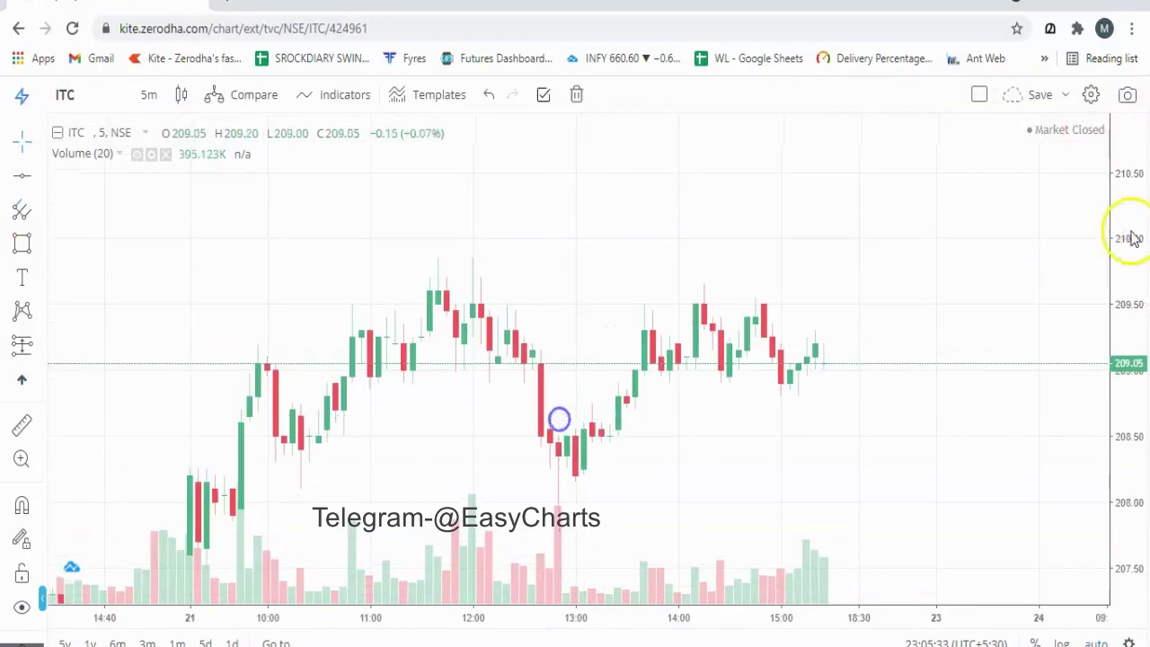
pyautogui.moveTo(1129, 236); pyautogui.dragTo(1127, 329)
pyautogui.moveTo(800, 306); pyautogui.dragTo(827, 321)
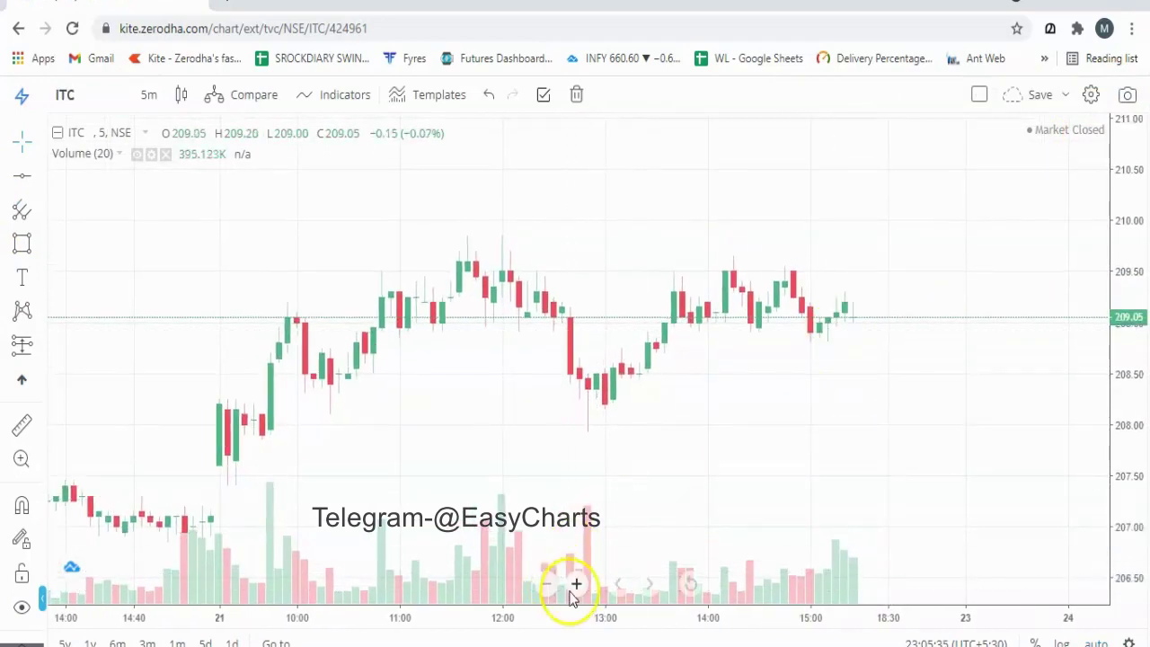
pyautogui.scroll(3, 570, 591)
pyautogui.scroll(2, 566, 539)
pyautogui.scroll(2, 552, 462)
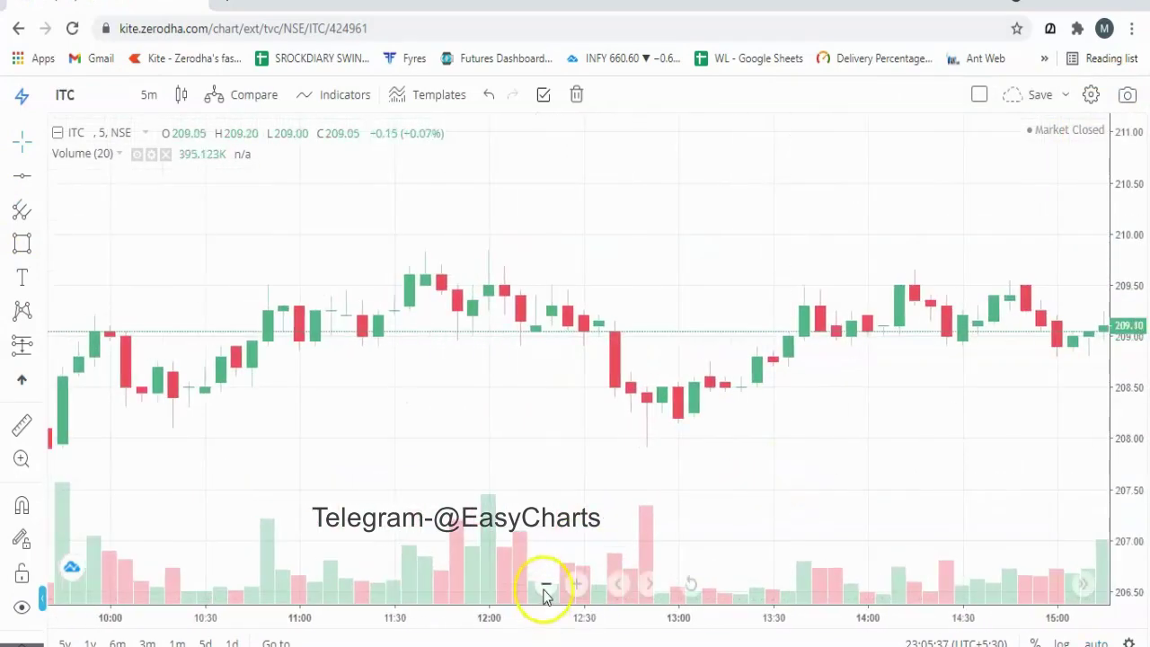
pyautogui.scroll(-3, 545, 596)
pyautogui.scroll(-2, 542, 593)
pyautogui.moveTo(970, 467); pyautogui.dragTo(737, 426)
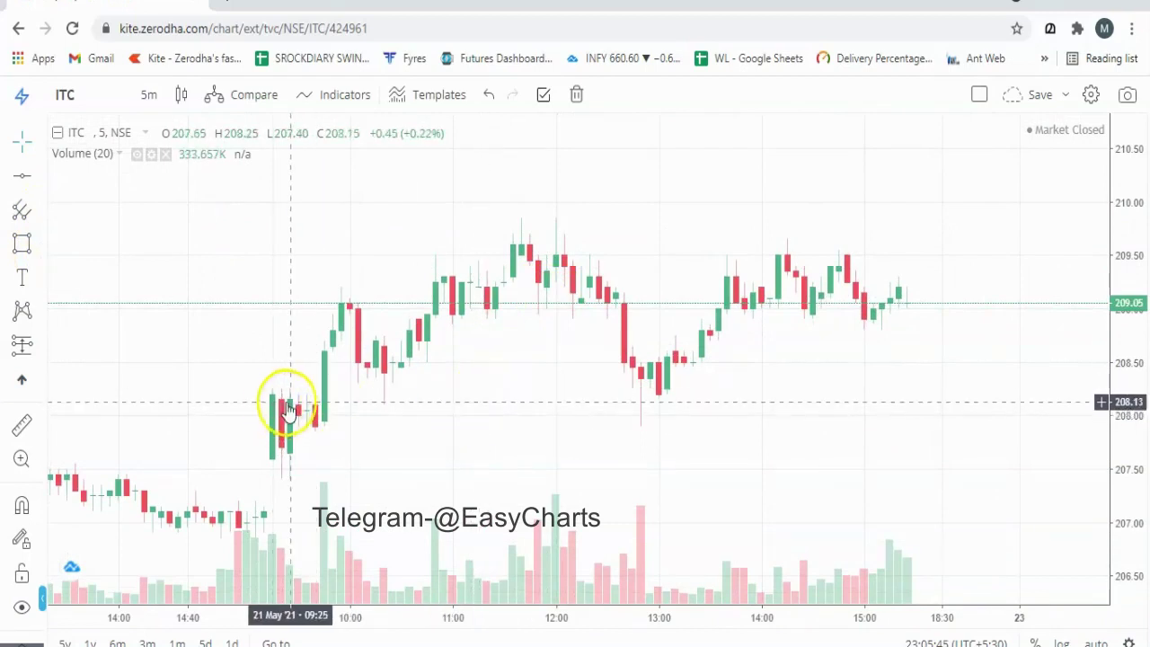
# Step: Place a Long Position on the 21 May 09:45 ITC candle
pyautogui.click(32, 212)
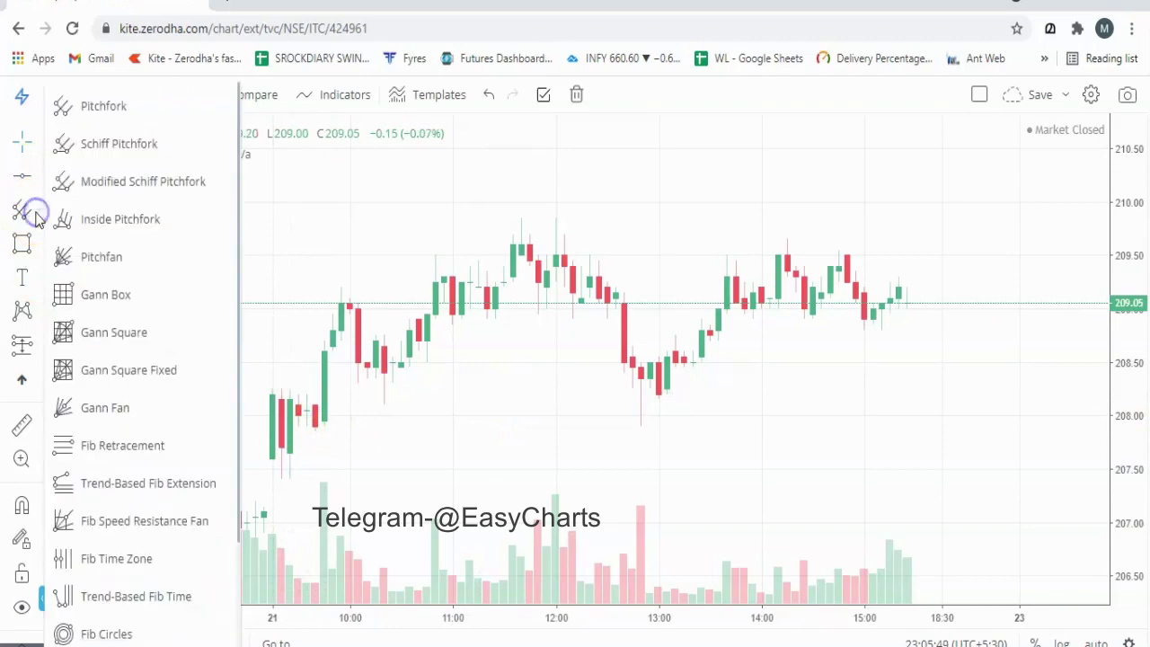
pyautogui.click(22, 344)
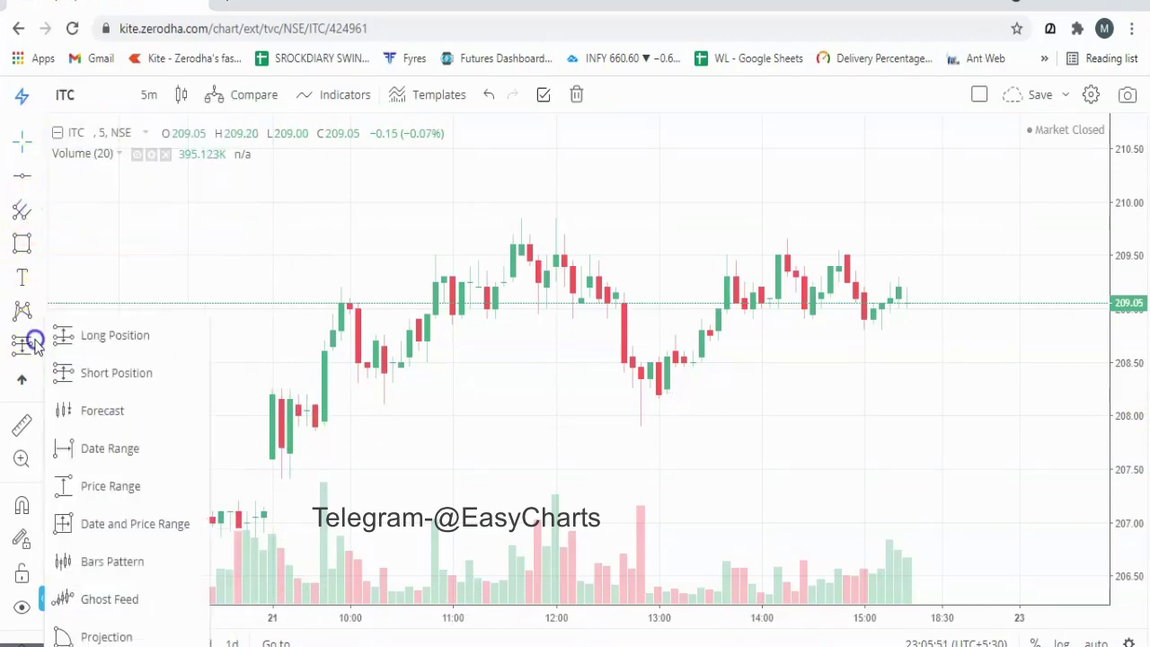
pyautogui.click(84, 338)
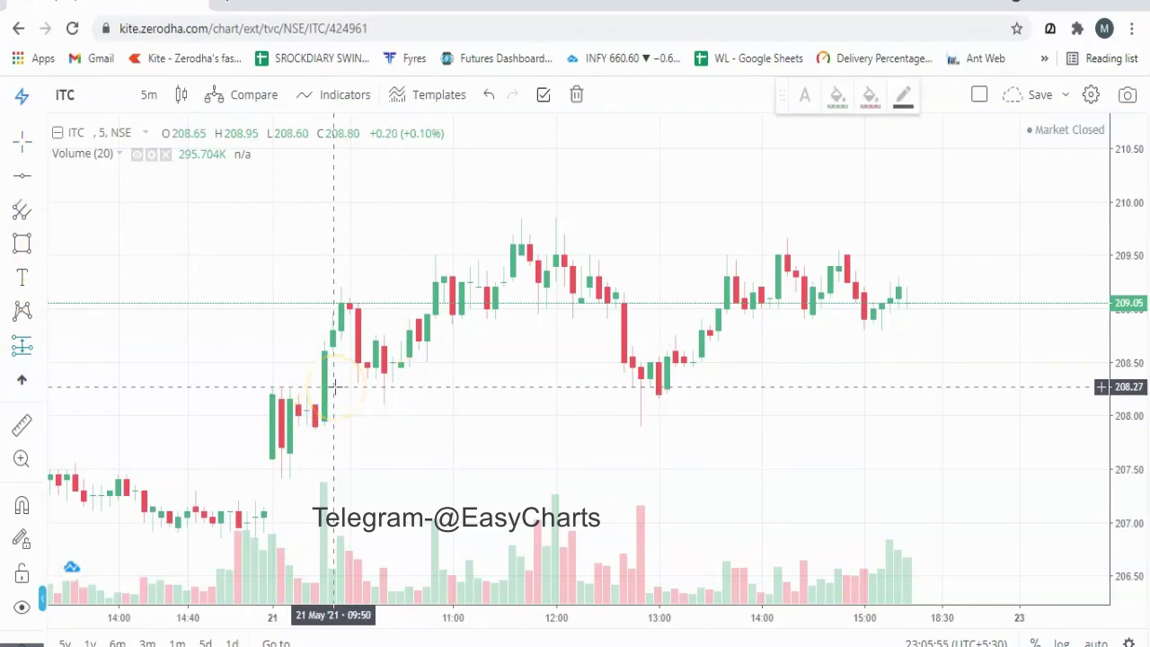
pyautogui.click(327, 386)
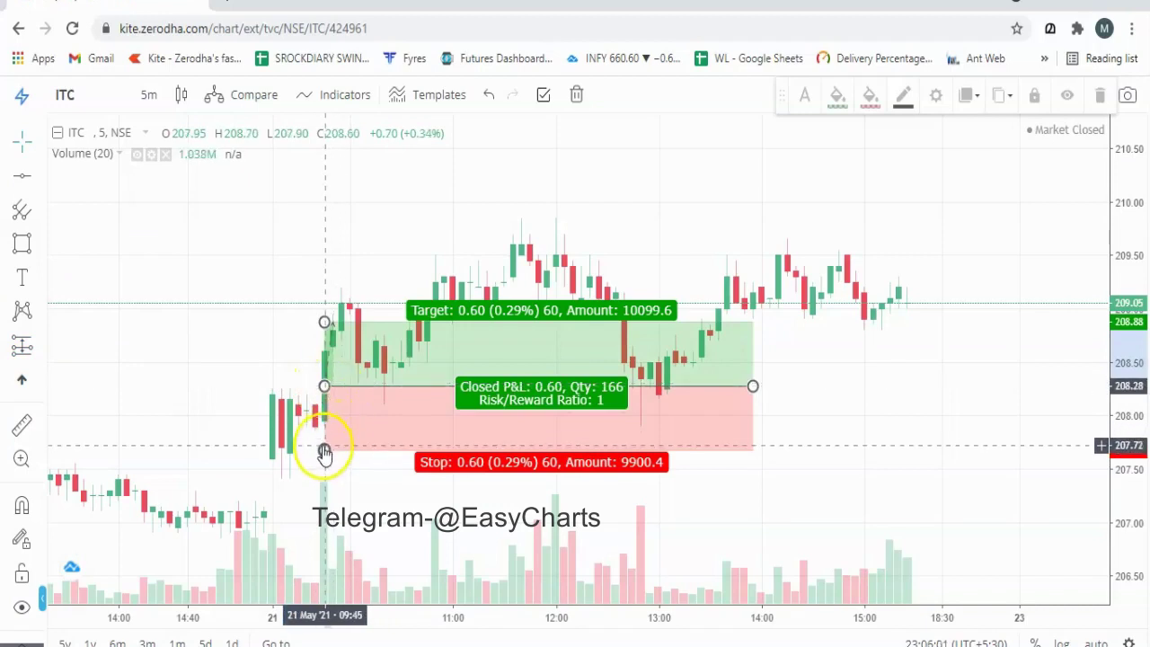
# Step: Adjust the position to entry 208.62, stop 207.88 and target 209.46
pyautogui.moveTo(325, 454); pyautogui.dragTo(323, 449)
pyautogui.moveTo(324, 385); pyautogui.dragTo(325, 349)
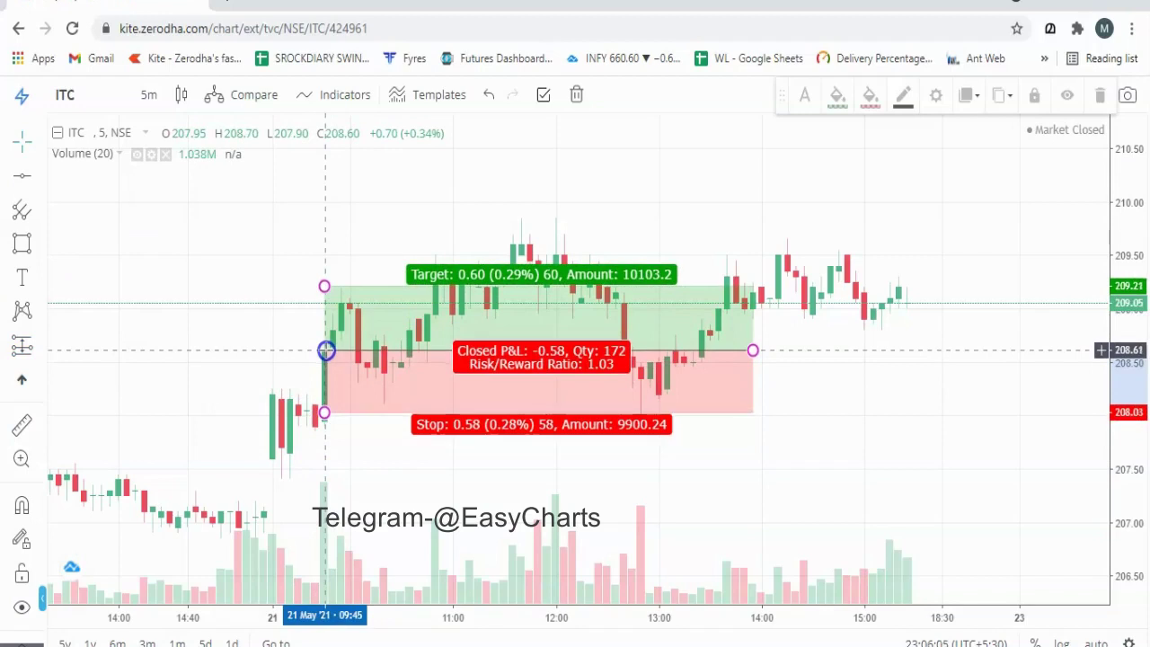
pyautogui.moveTo(324, 411)
pyautogui.mouseDown()
pyautogui.moveTo(337, 445)
pyautogui.moveTo(335, 429)
pyautogui.mouseUp()
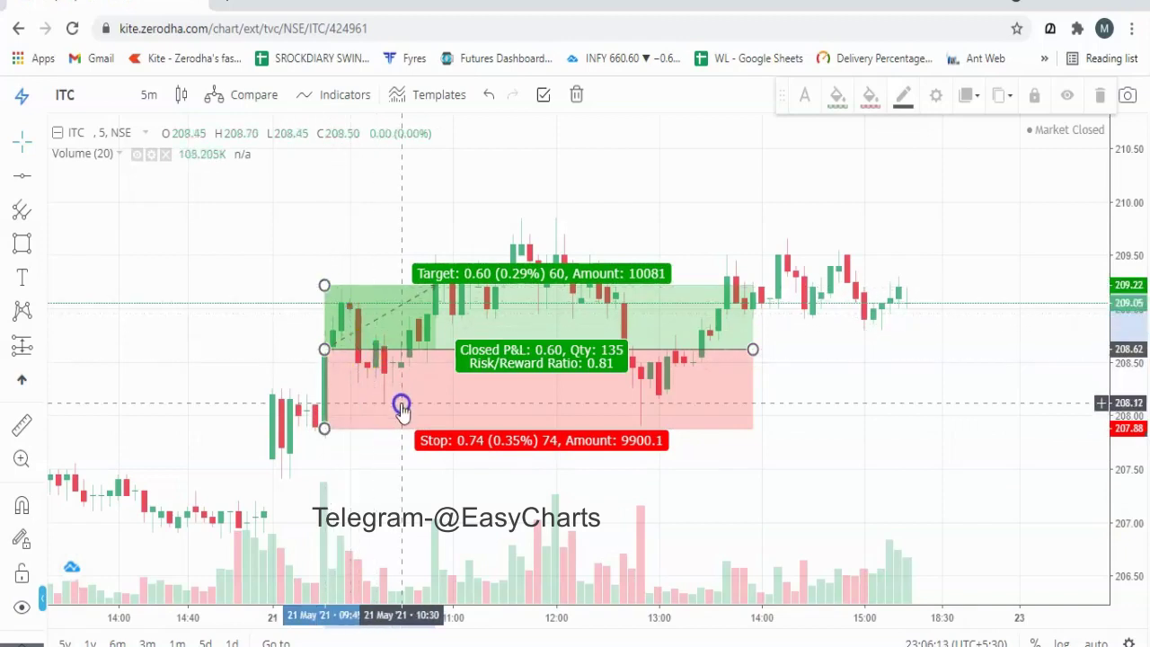
pyautogui.moveTo(325, 286)
pyautogui.mouseDown()
pyautogui.moveTo(316, 246)
pyautogui.moveTo(306, 260)
pyautogui.mouseUp()
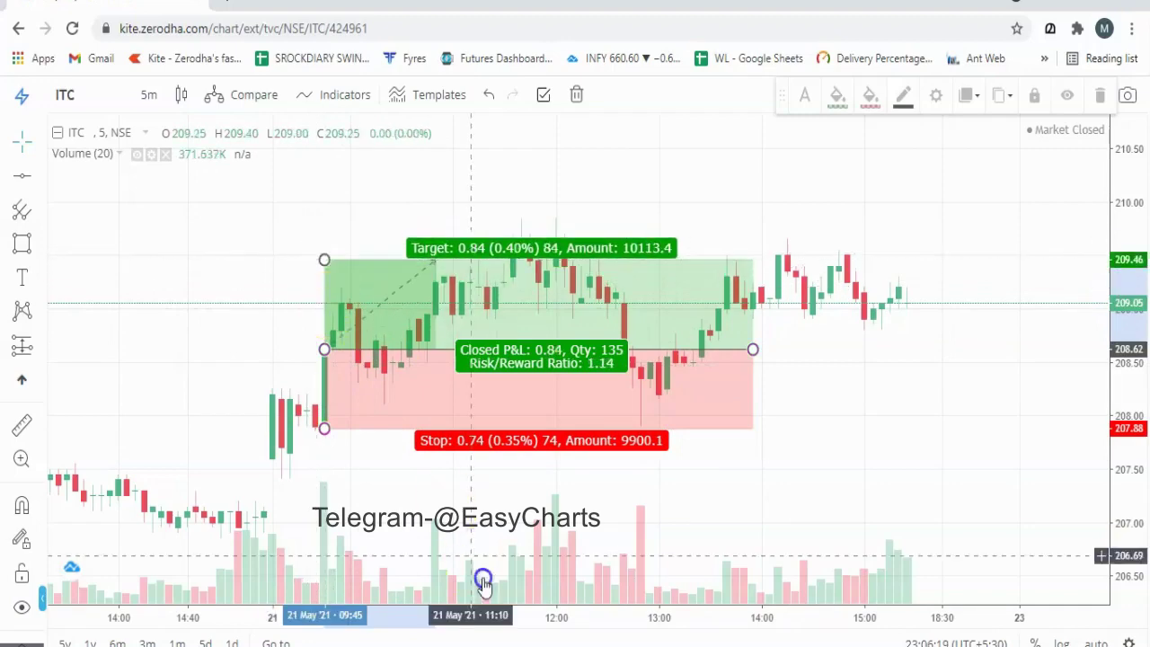
pyautogui.scroll(-3, 541, 586)
pyautogui.scroll(-3, 544, 591)
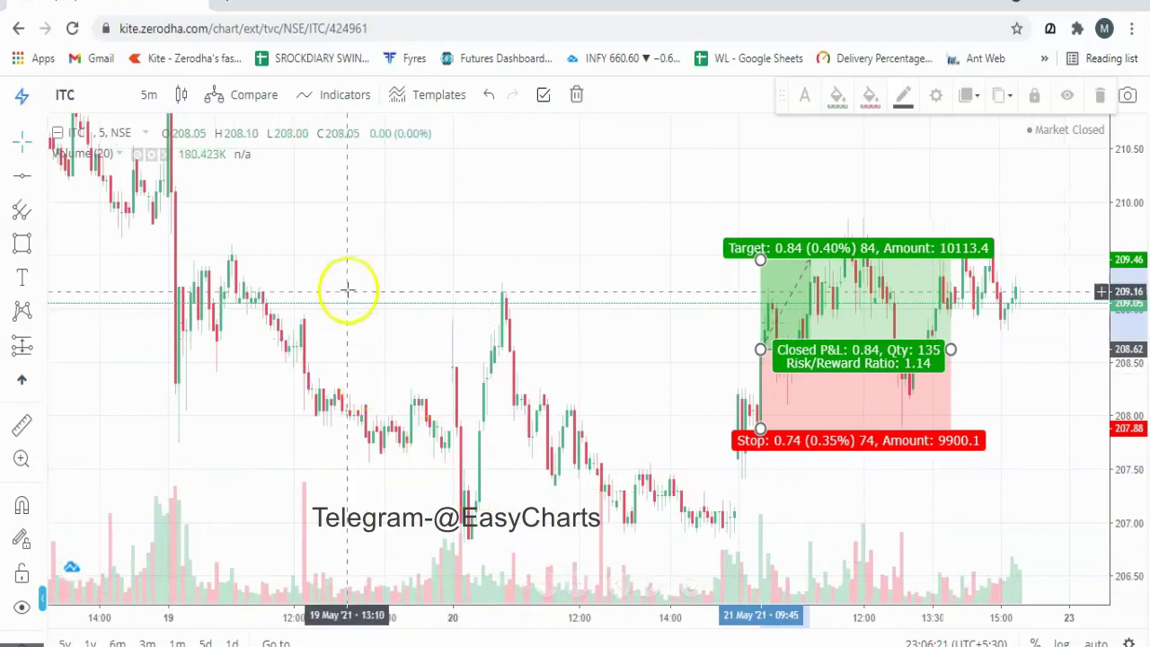
# Step: Draw a horizontal resistance line at 209.51 and select the Long Position box
pyautogui.click(30, 185)
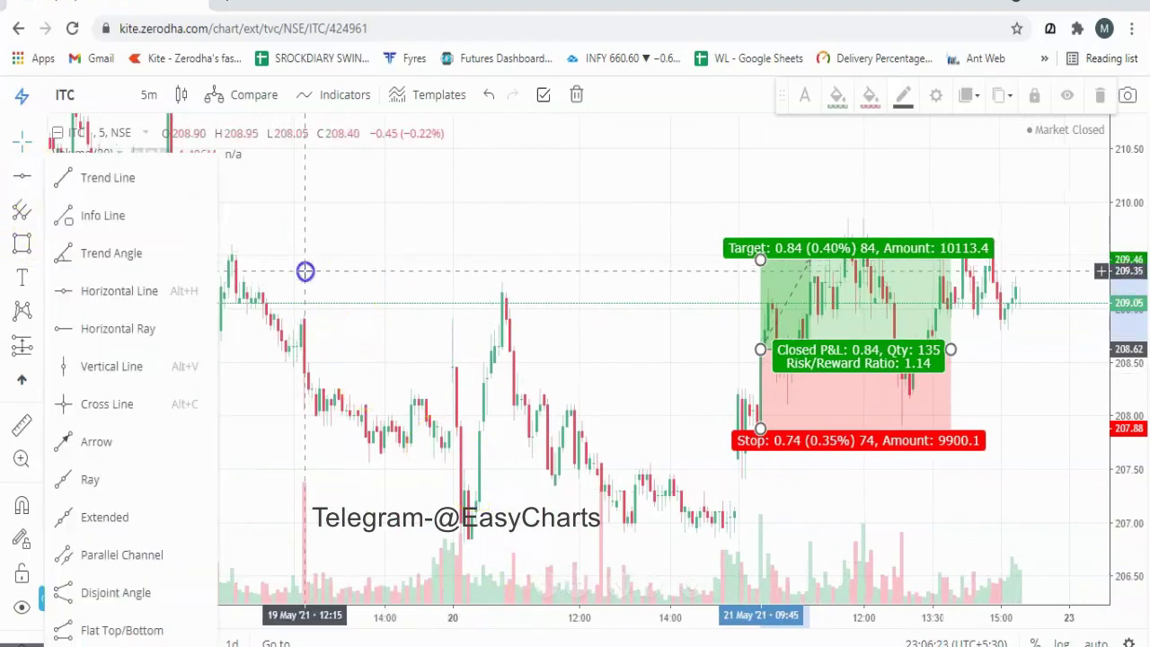
pyautogui.click(305, 252)
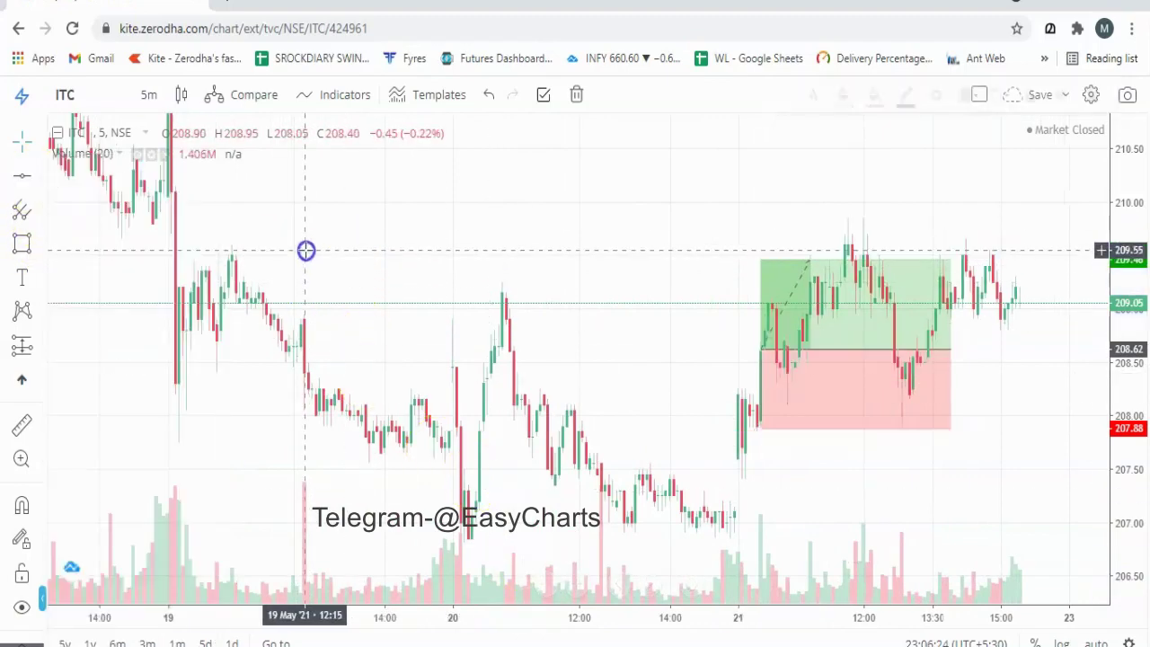
pyautogui.click(29, 184)
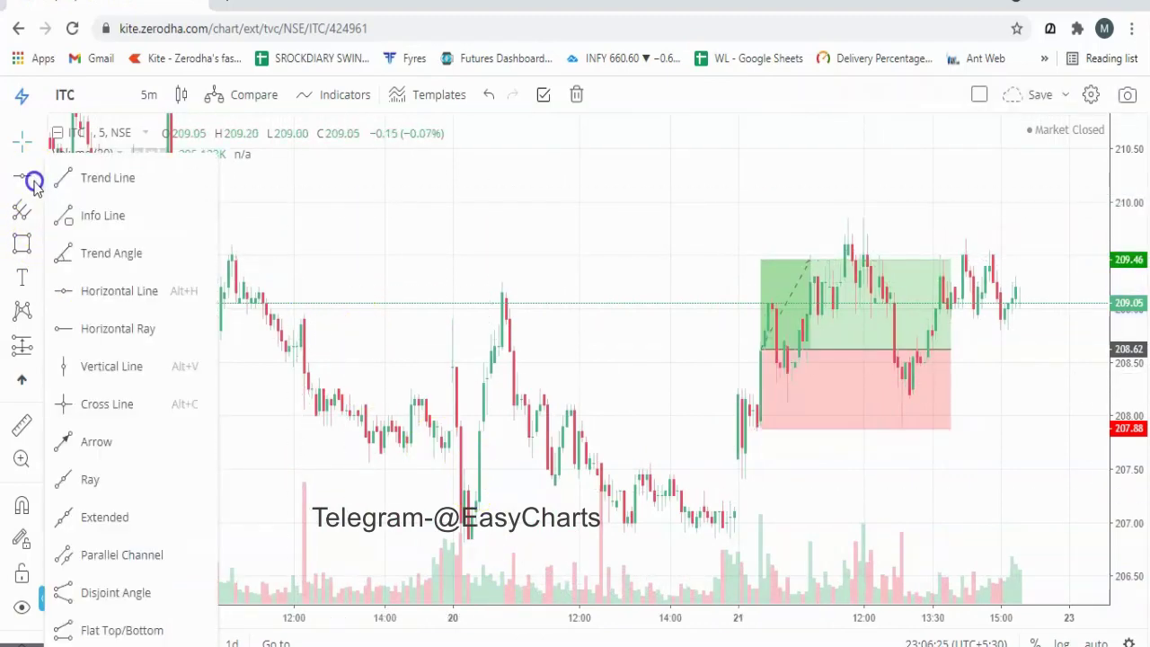
pyautogui.click(146, 288)
pyautogui.click(332, 254)
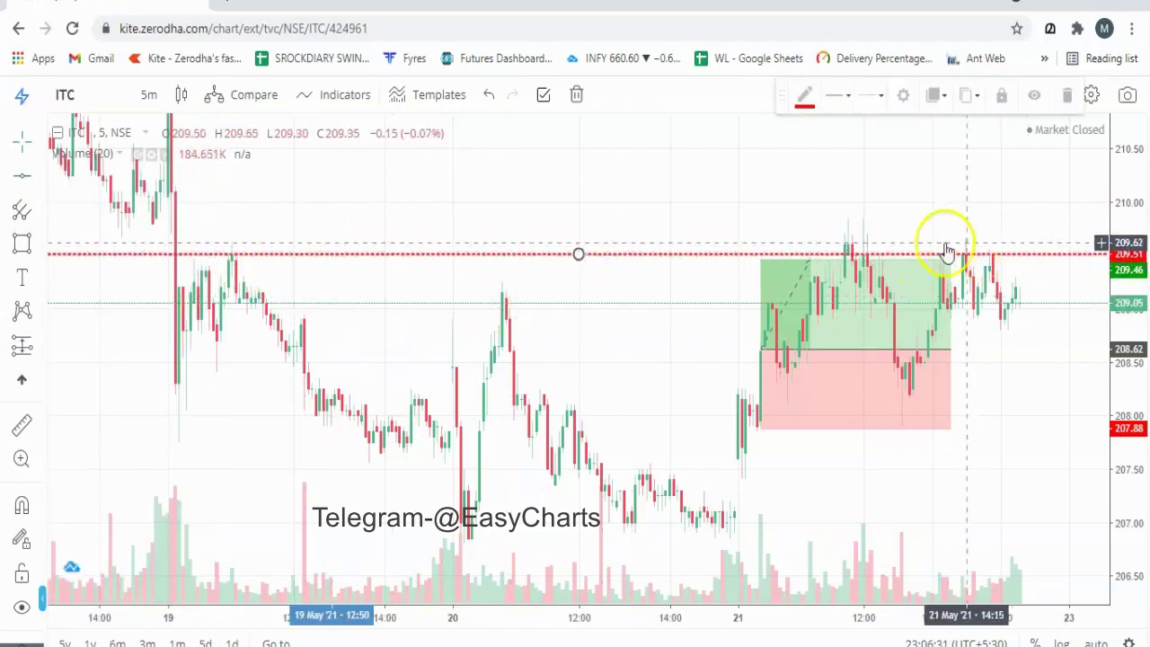
pyautogui.moveTo(606, 316); pyautogui.dragTo(332, 345)
pyautogui.click(488, 360)
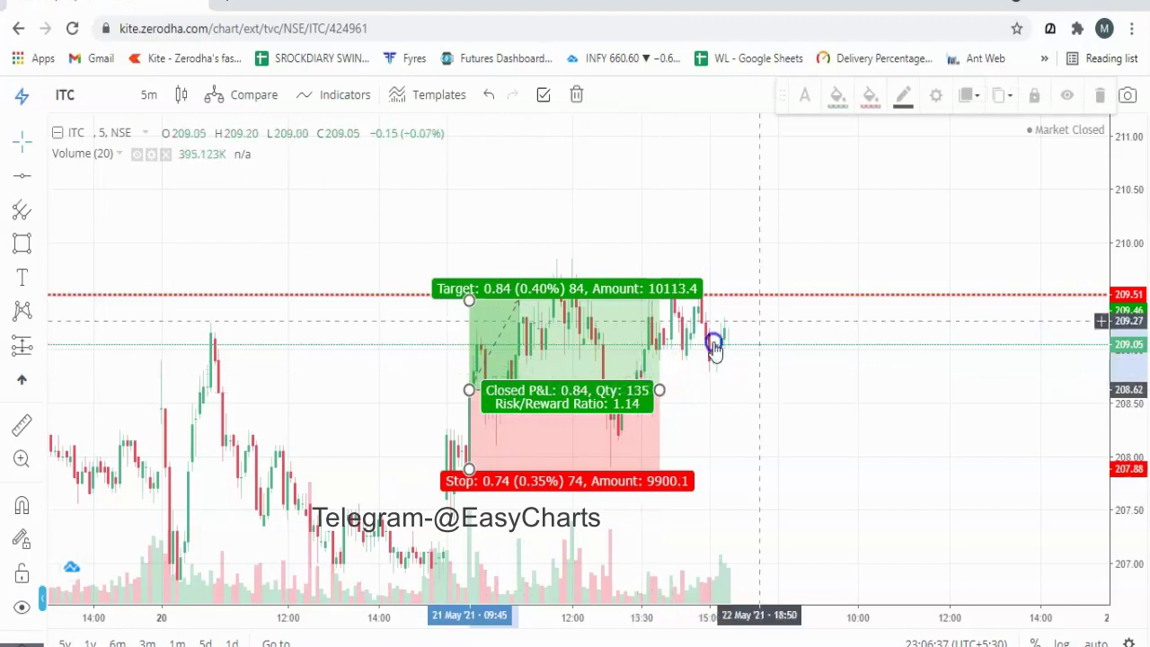
pyautogui.click(937, 99)
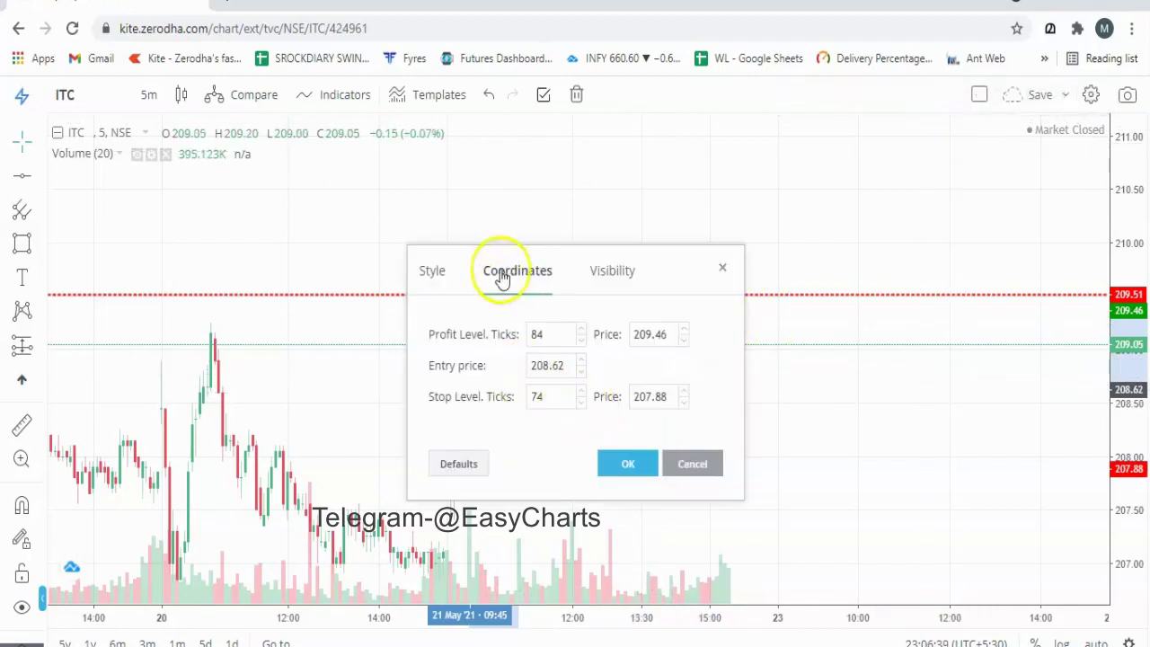
pyautogui.click(430, 279)
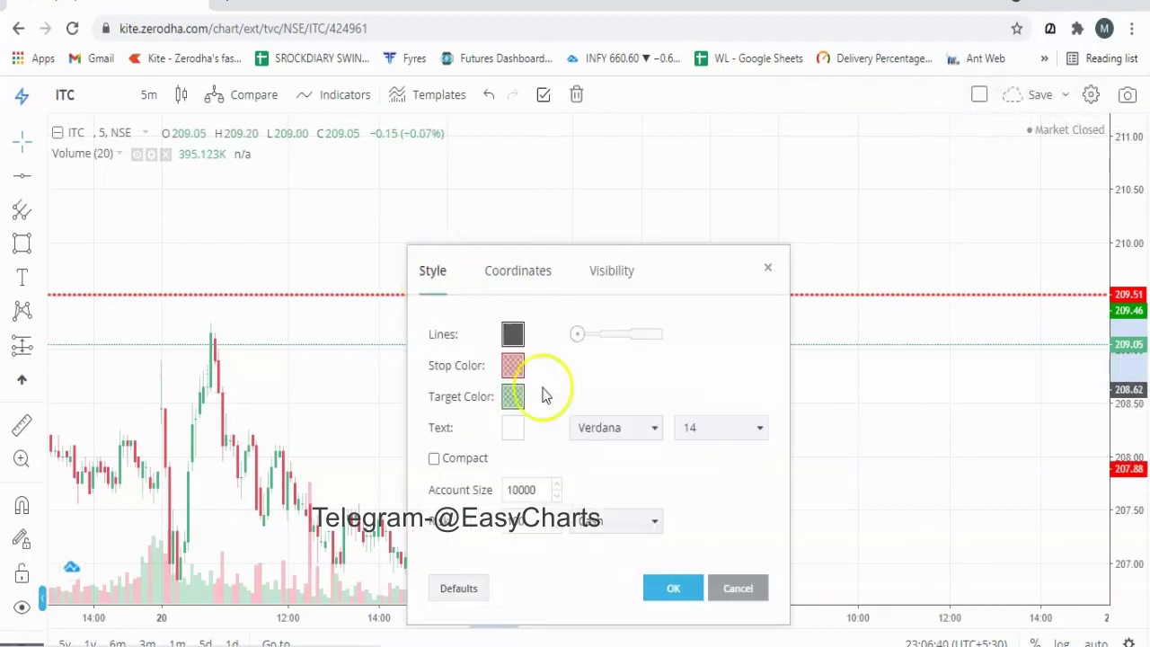
pyautogui.click(670, 587)
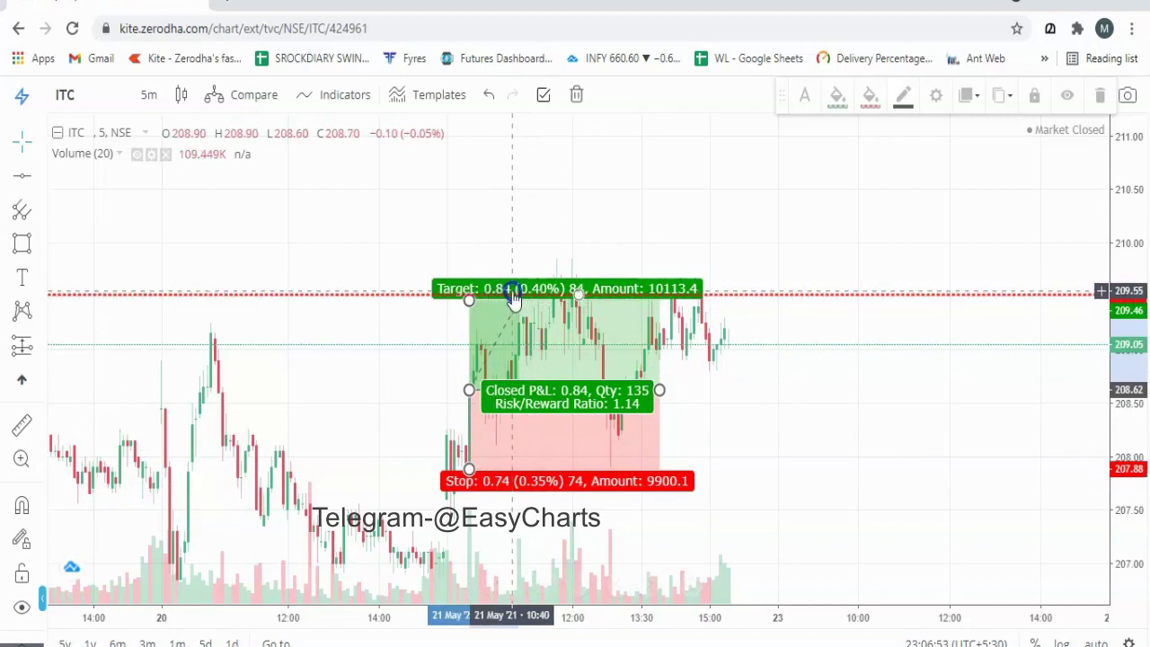
# Step: Raise the Long Position target to 209.66, above the 209.51 line, for a 1.41 ratio
pyautogui.moveTo(470, 301); pyautogui.dragTo(464, 278)
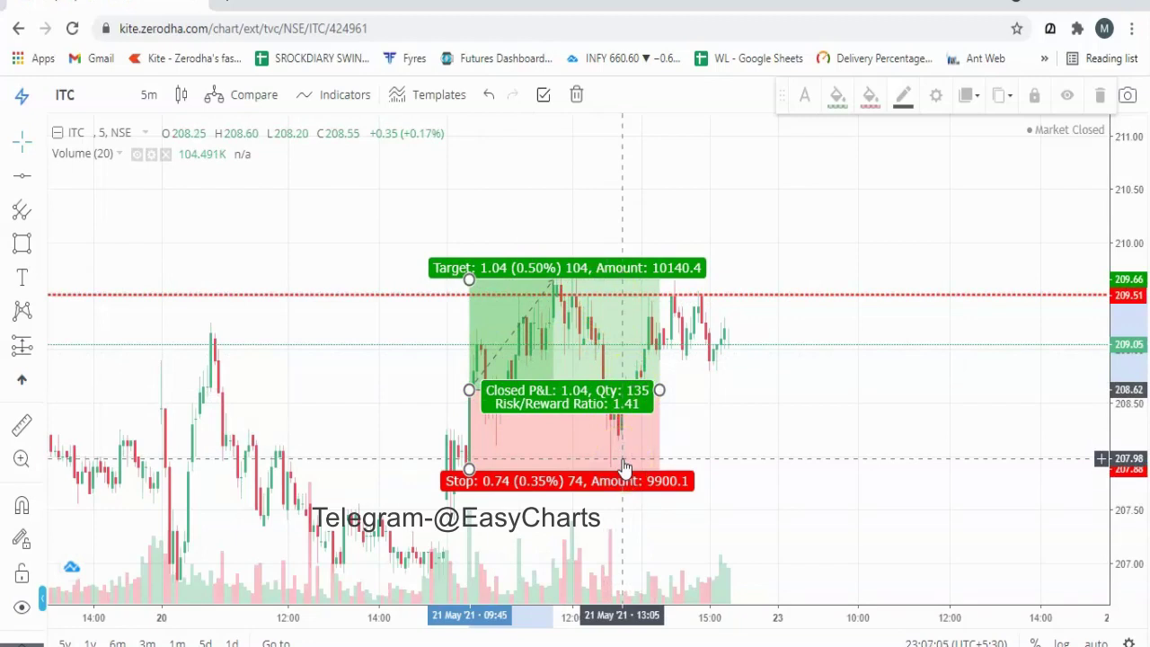
pyautogui.moveTo(624, 468); pyautogui.dragTo(607, 353)
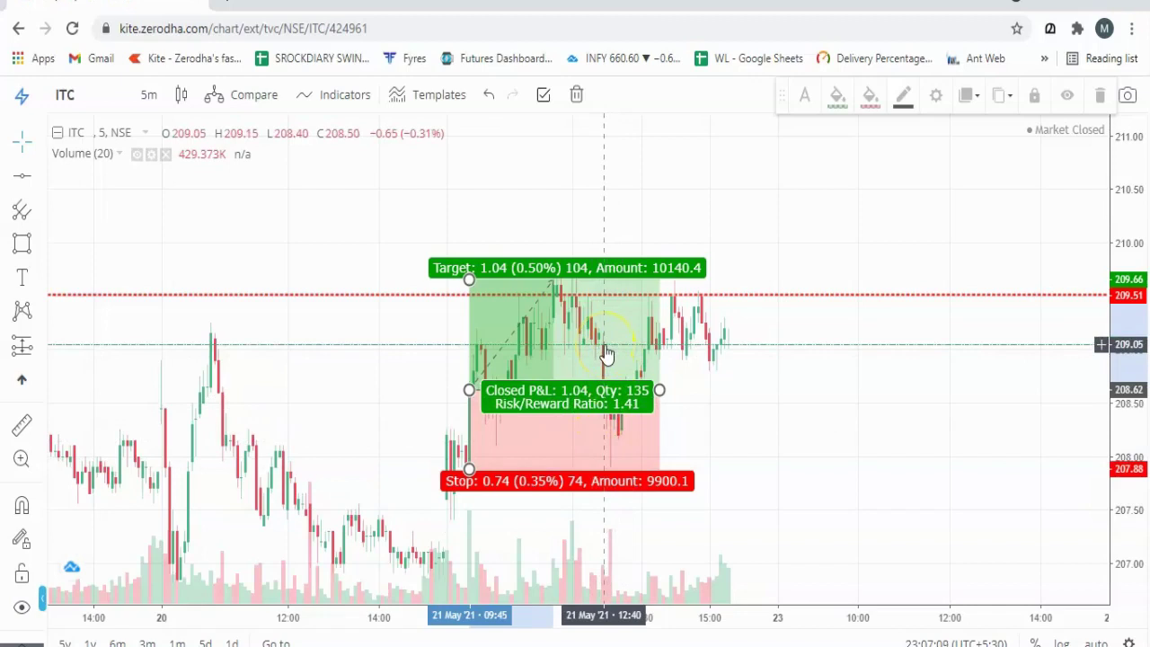
pyautogui.click(639, 348)
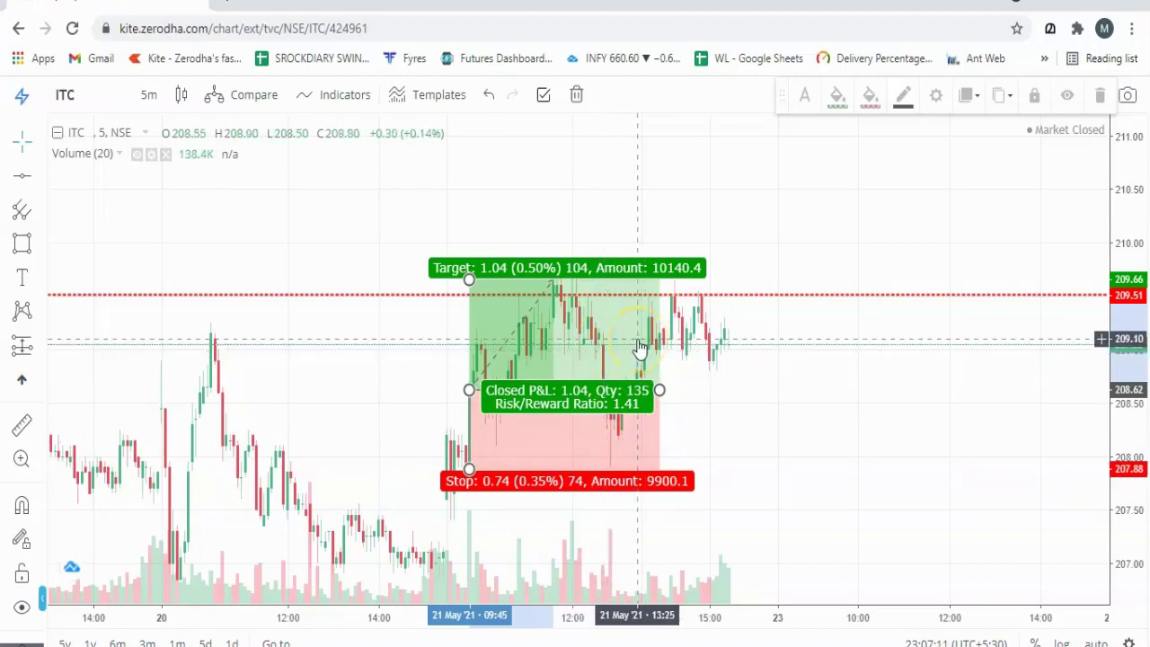